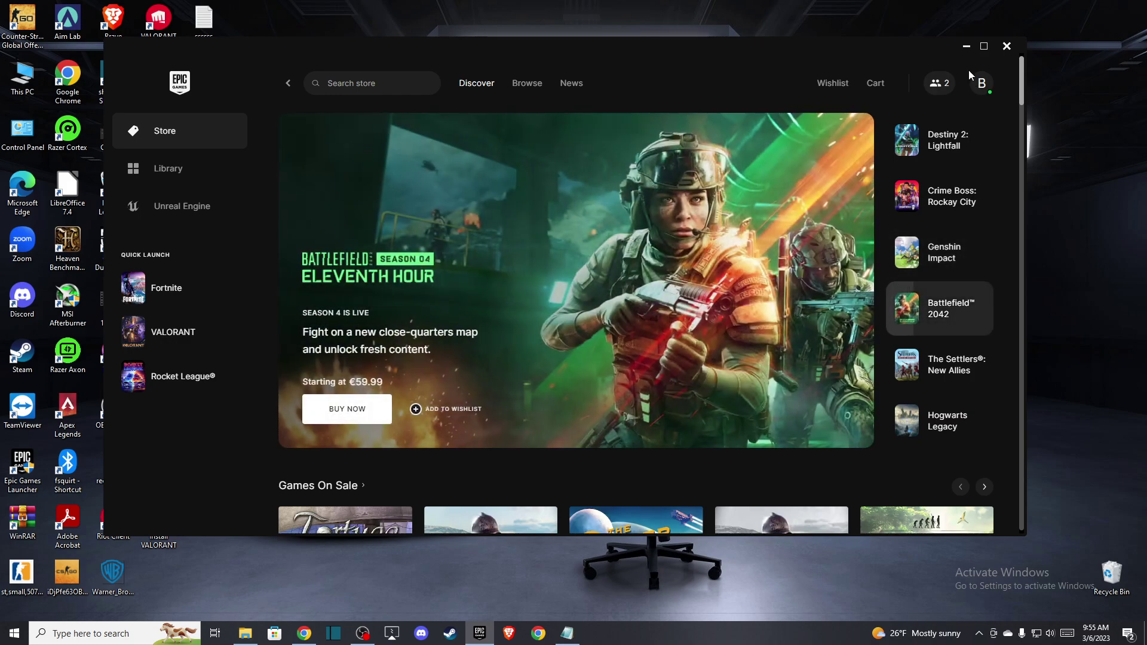
# Step: Close the Epic Games Launcher window with its X button
pyautogui.click(1007, 46)
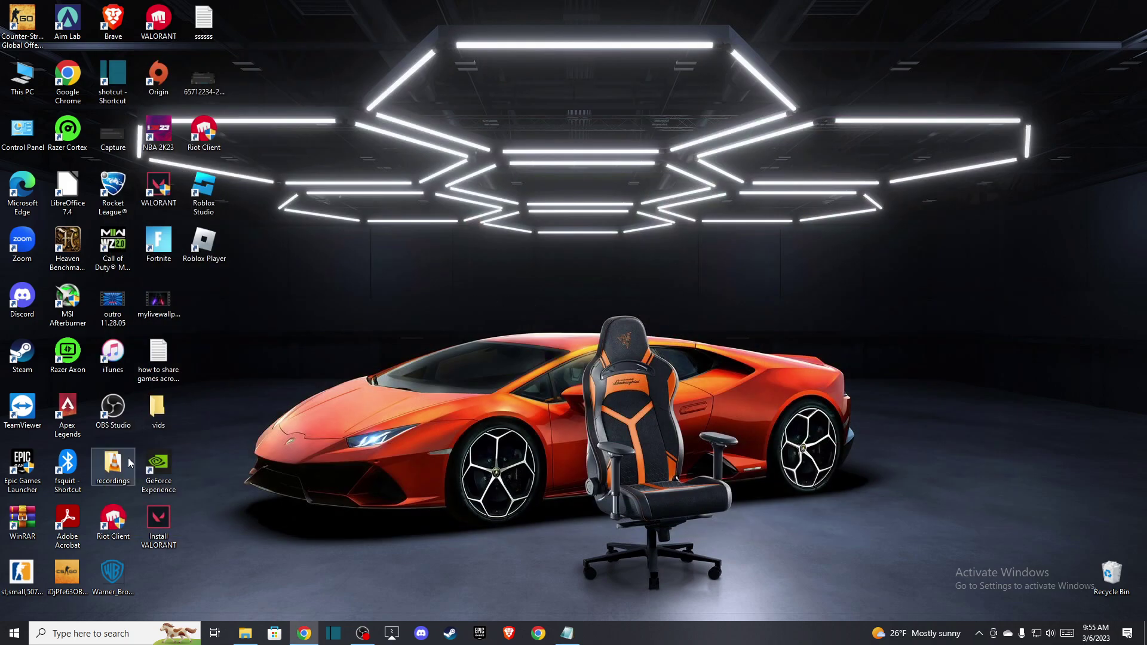
# Step: Bring up the Epic Games Launcher desktop shortcut's menu to relaunch it as administrator
pyautogui.rightClick(25, 467)
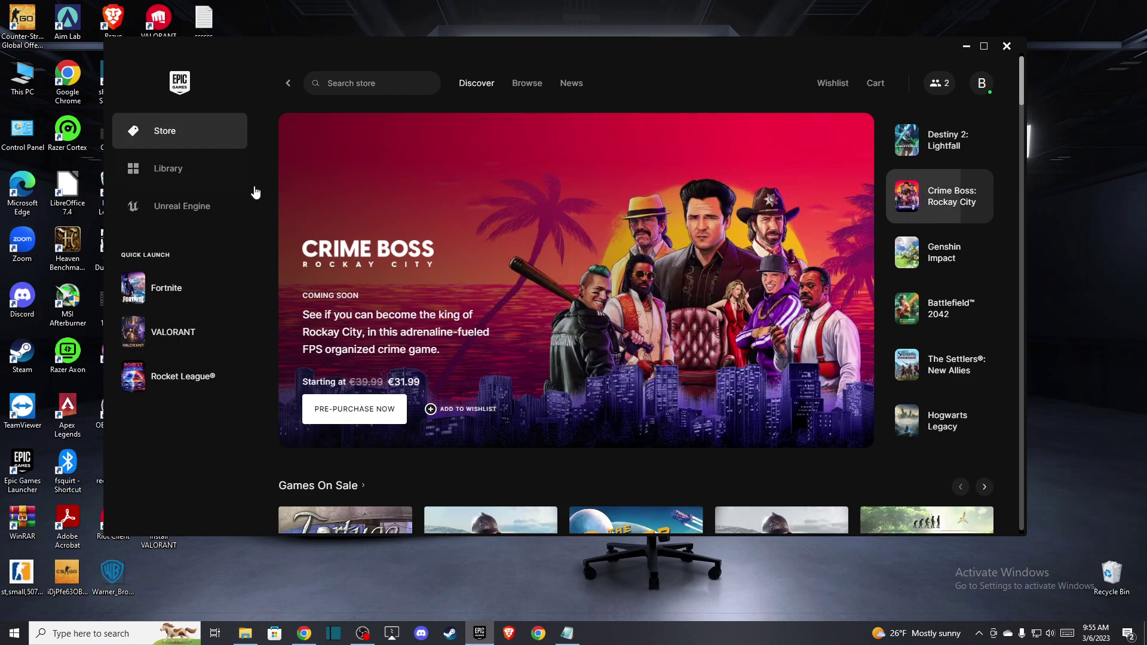
pyautogui.scroll(-1, 285, 222)
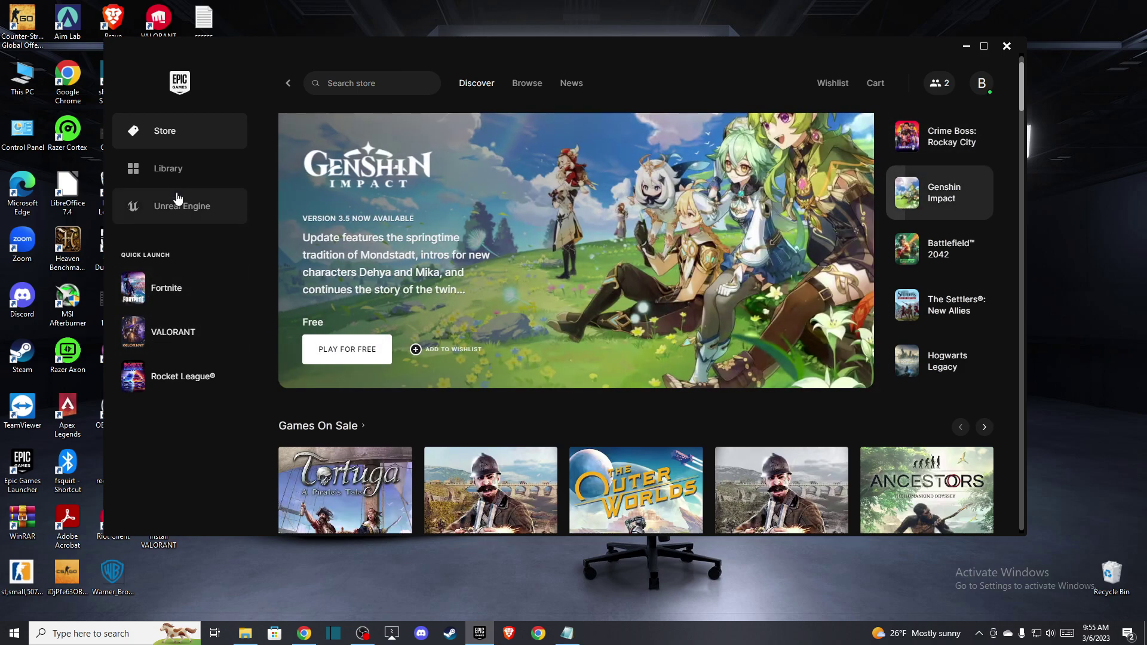
# Step: Check Fortnite's Manage options in the Library, then open %TEMP% through Windows search
pyautogui.click(168, 168)
pyautogui.scroll(-1, 368, 284)
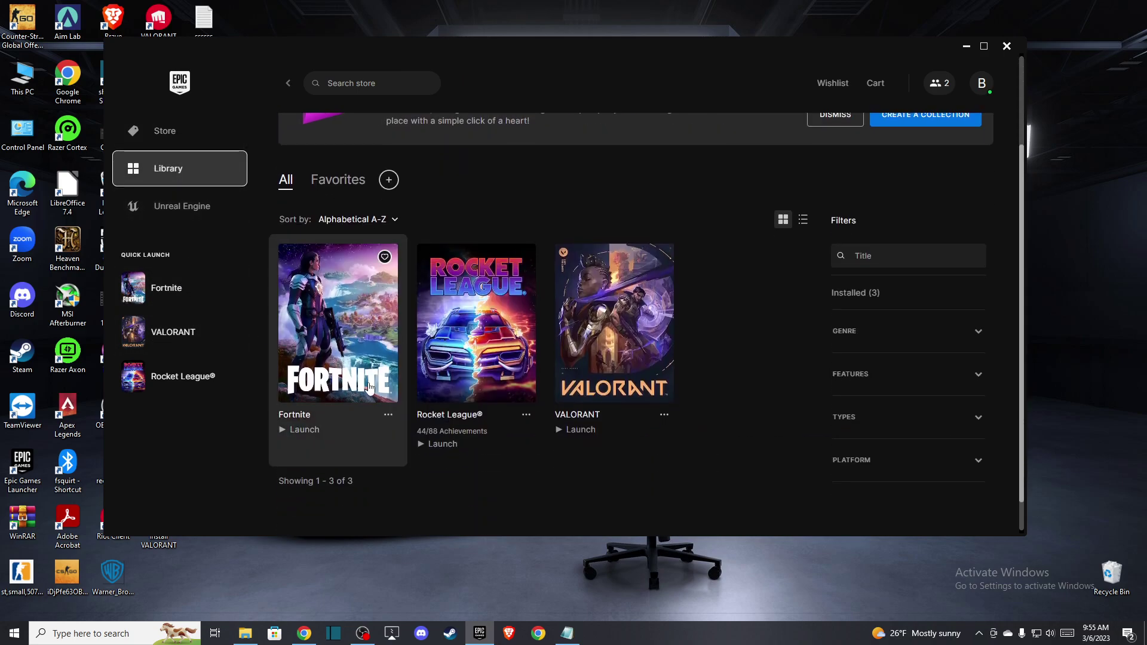
pyautogui.rightClick(366, 330)
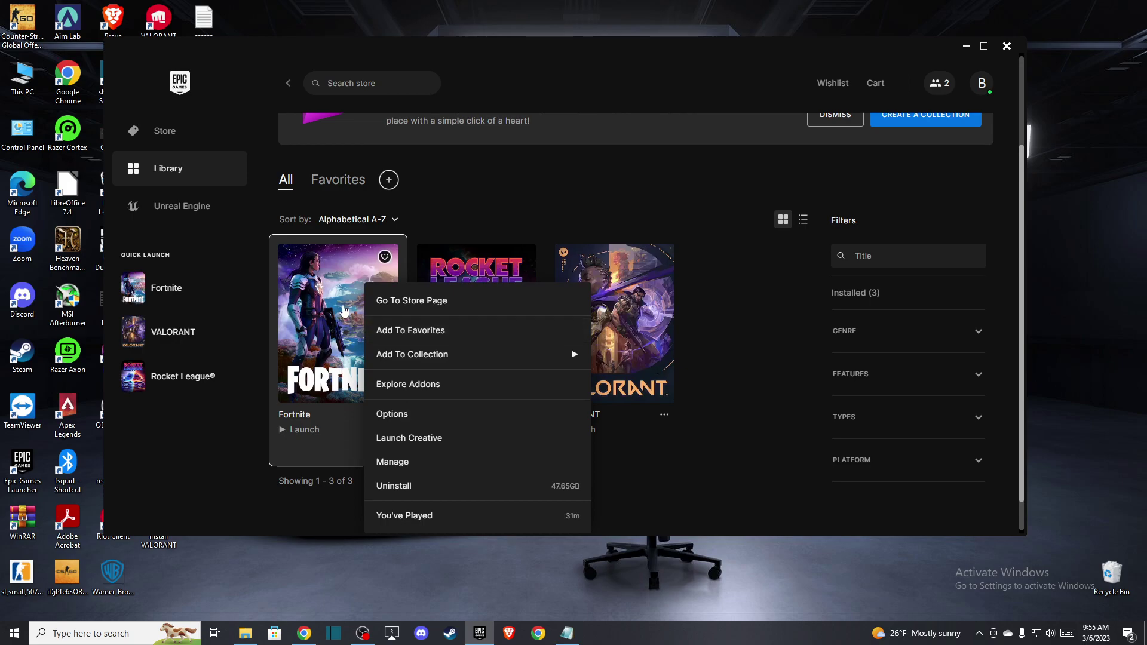
pyautogui.click(392, 462)
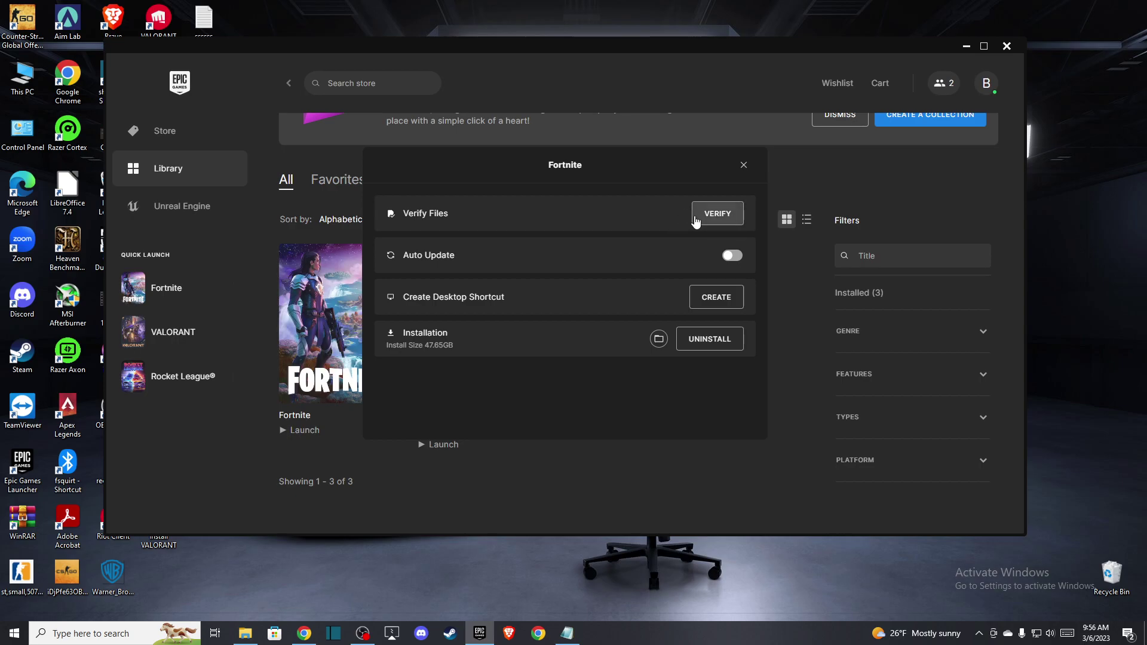
pyautogui.click(744, 165)
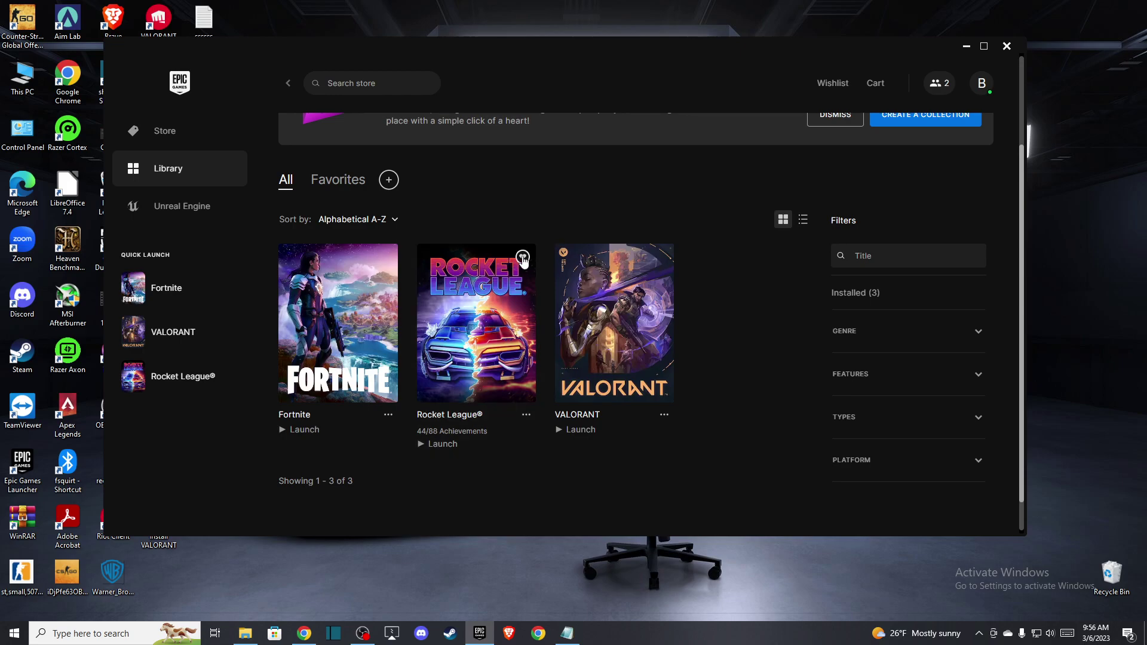
pyautogui.moveTo(476, 323)
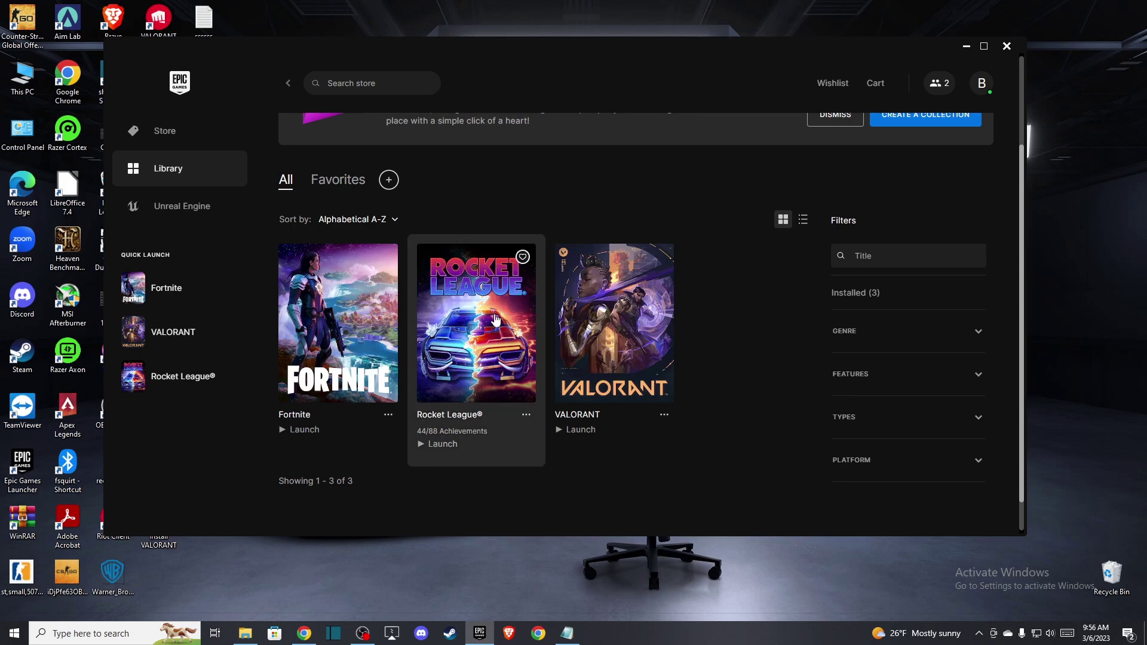
pyautogui.click(97, 635)
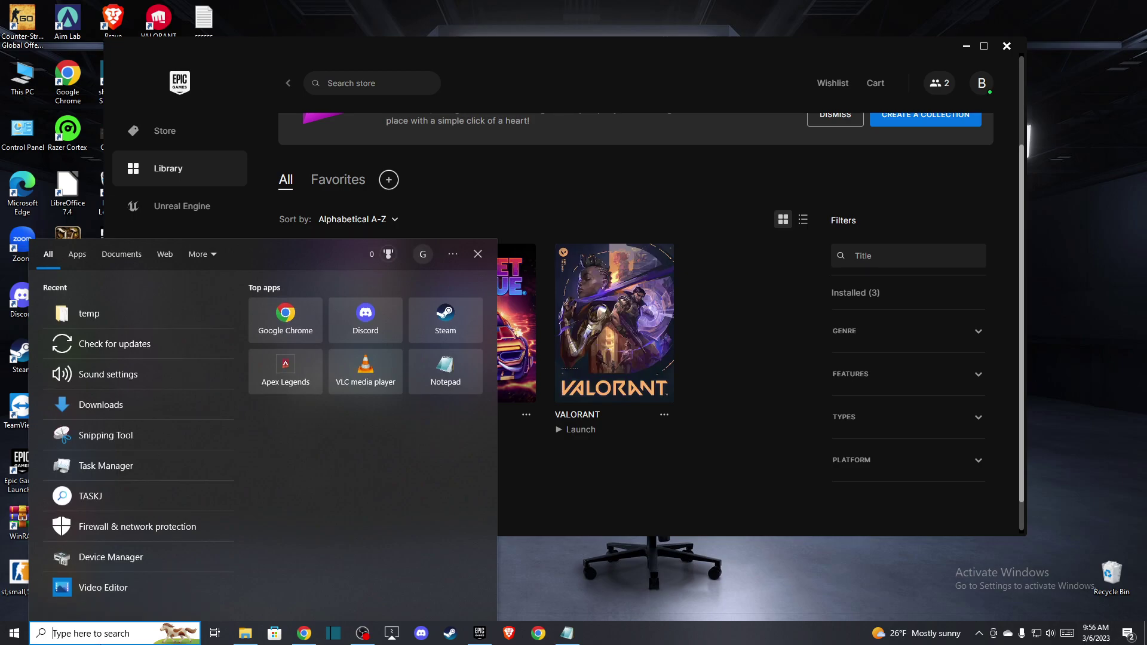
pyautogui.write('%TEMP')
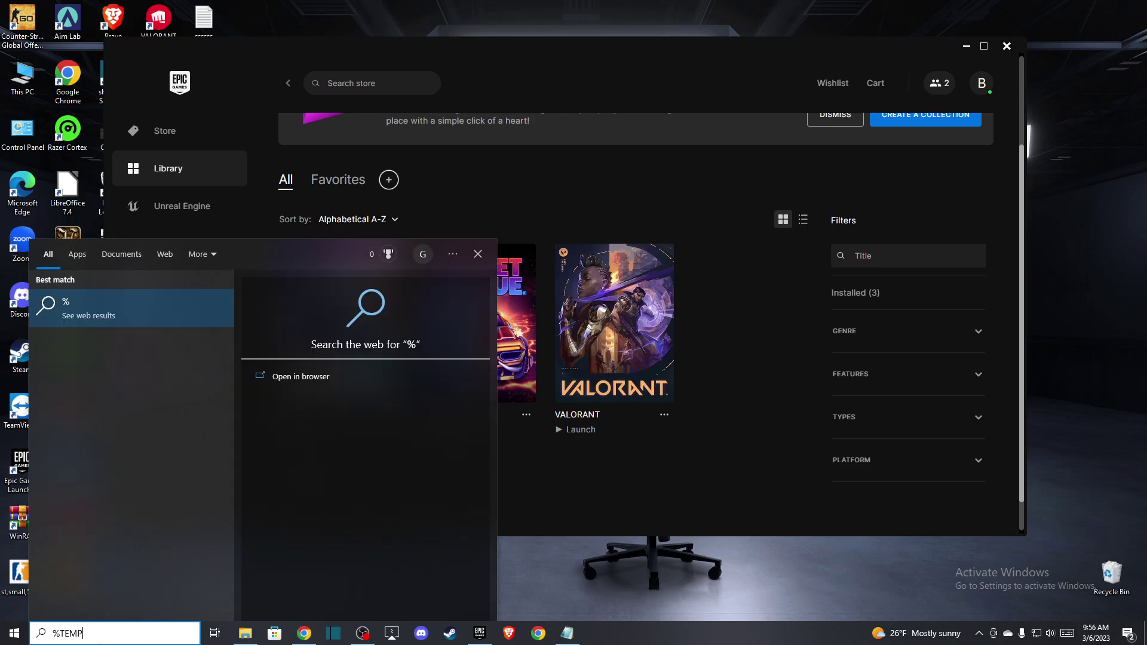
pyautogui.write('%')
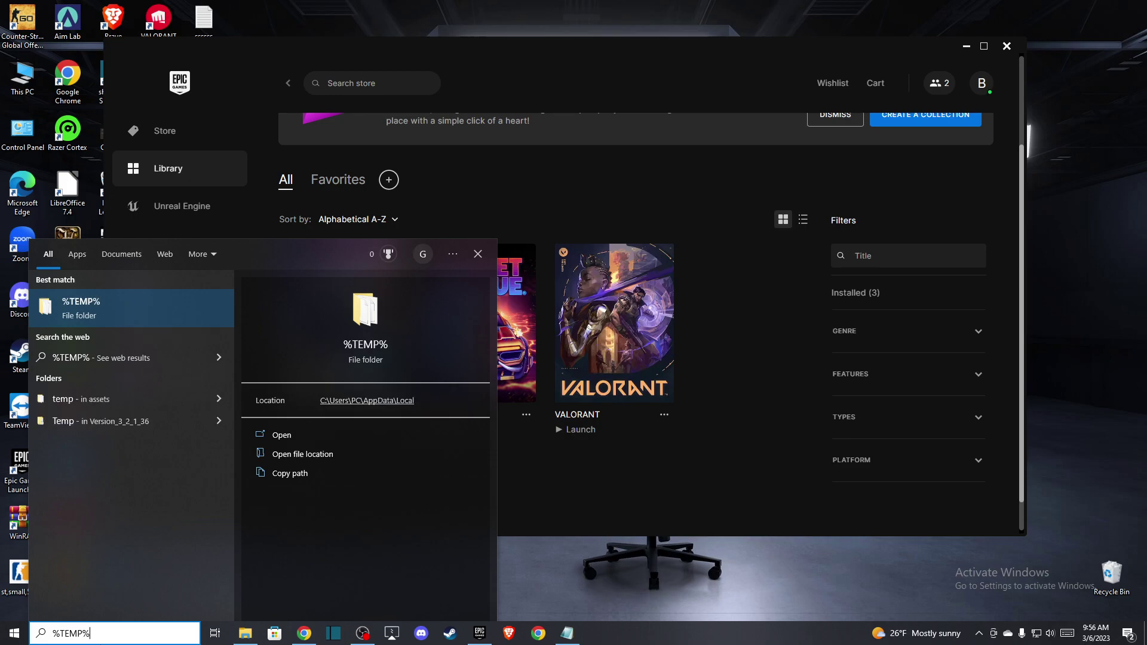
pyautogui.press('Return')
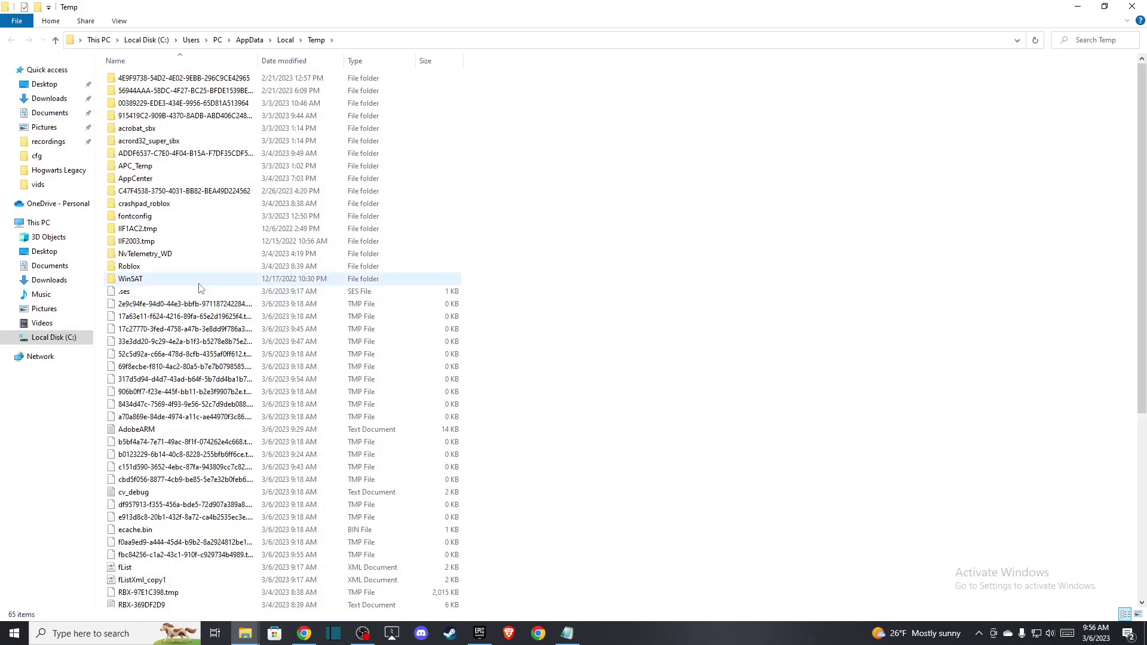
pyautogui.scroll(-3, 279, 244)
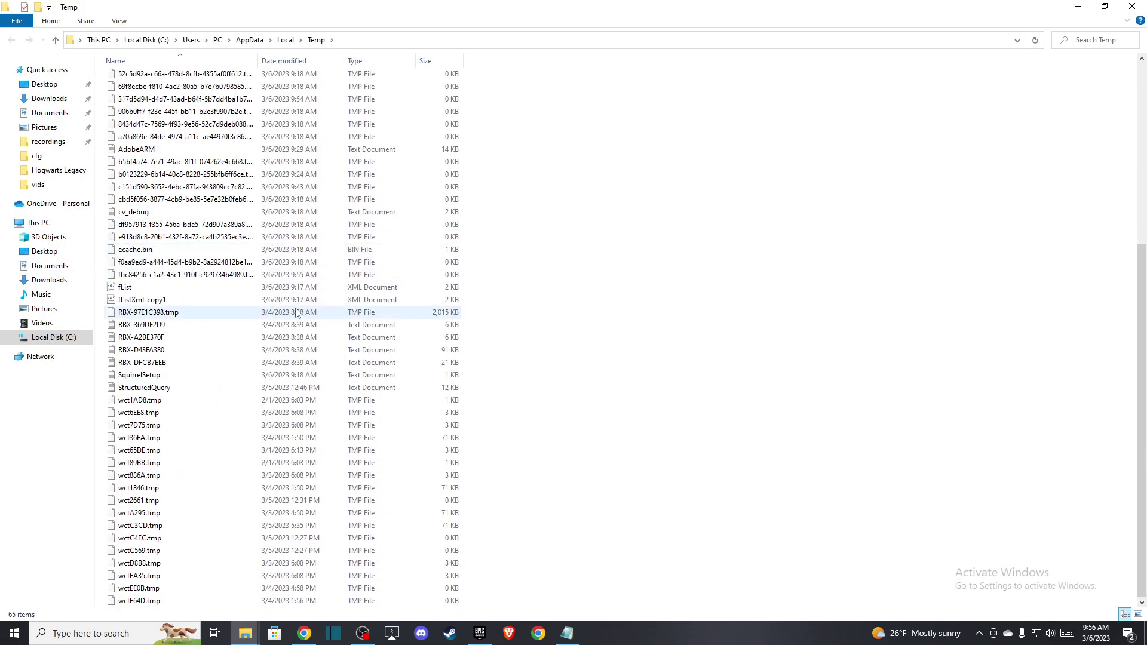
pyautogui.scroll(6, 305, 313)
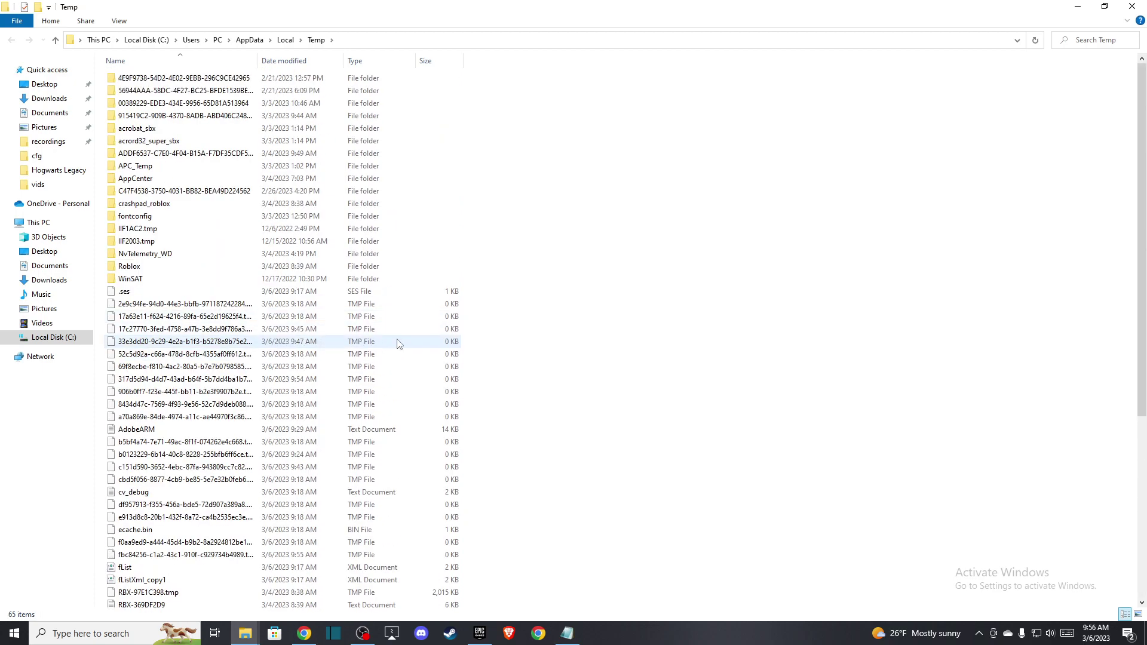
pyautogui.scroll(-10, 396, 342)
pyautogui.scroll(10, 440, 263)
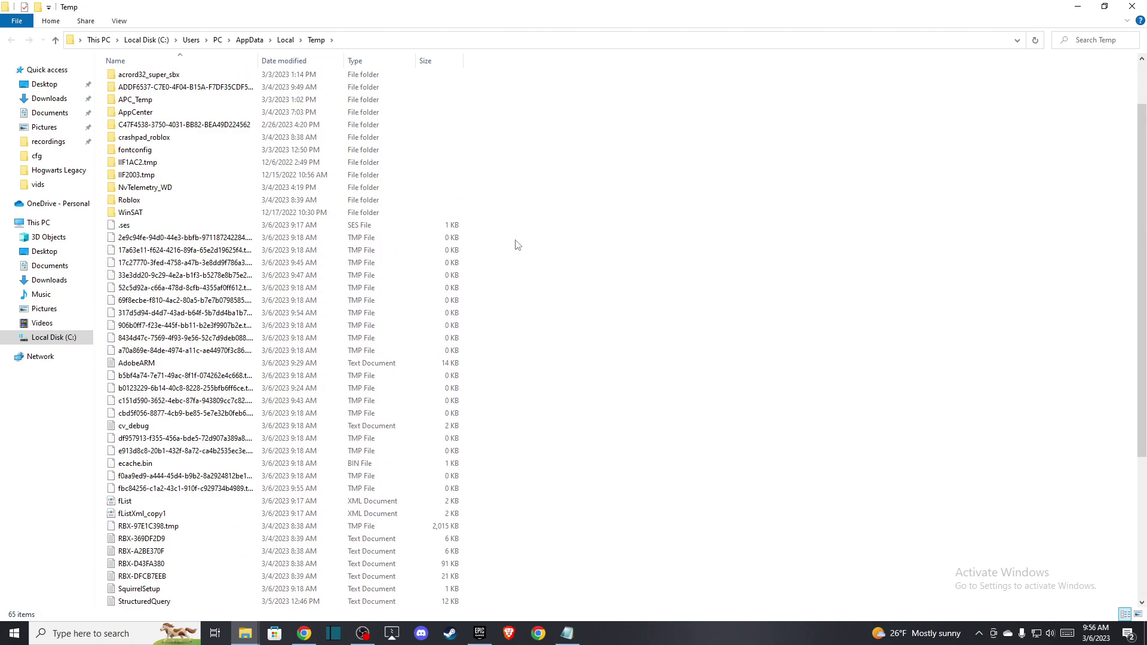
# Step: Select all files in the Temp folder and delete them
pyautogui.moveTo(543, 91); pyautogui.dragTo(184, 603)
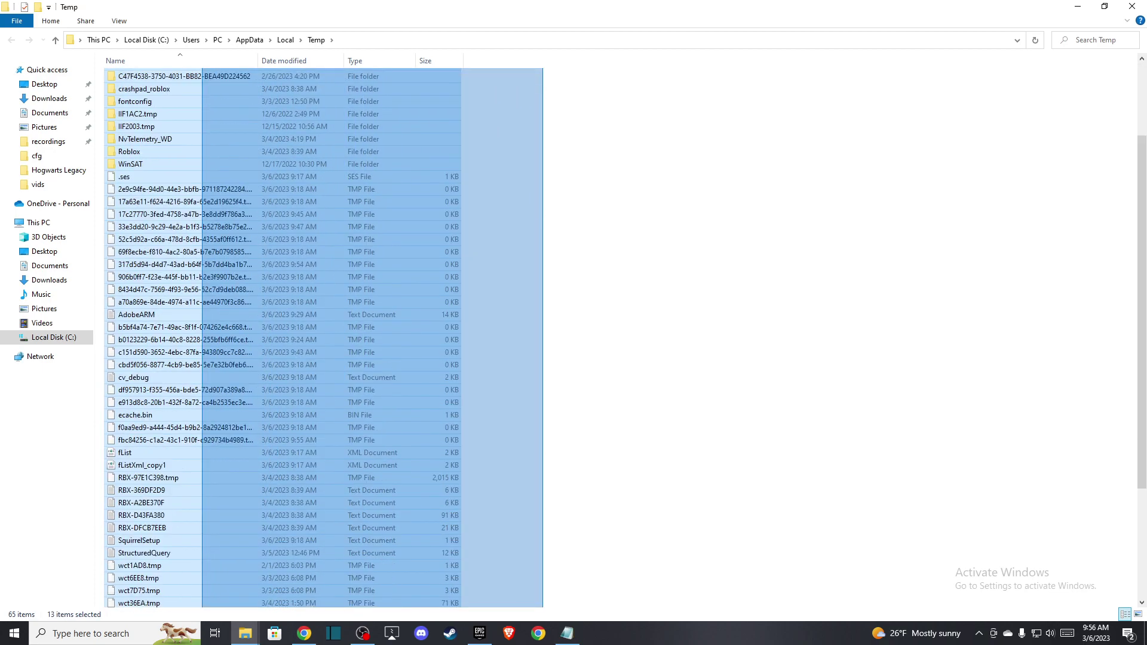
pyautogui.rightClick(195, 385)
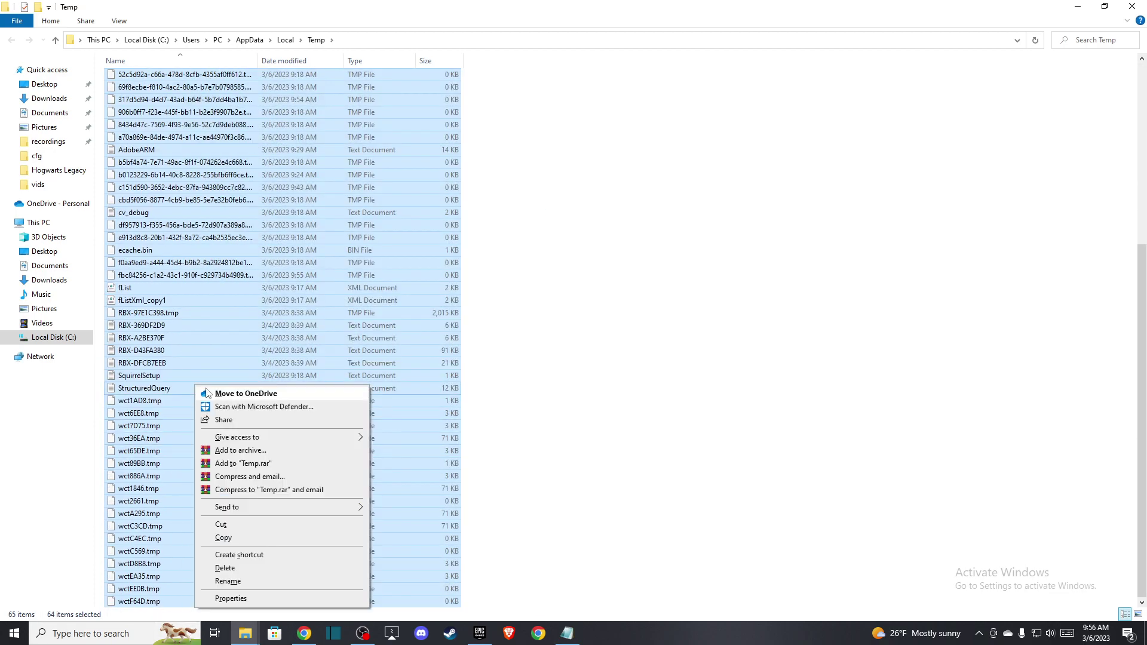
pyautogui.click(226, 568)
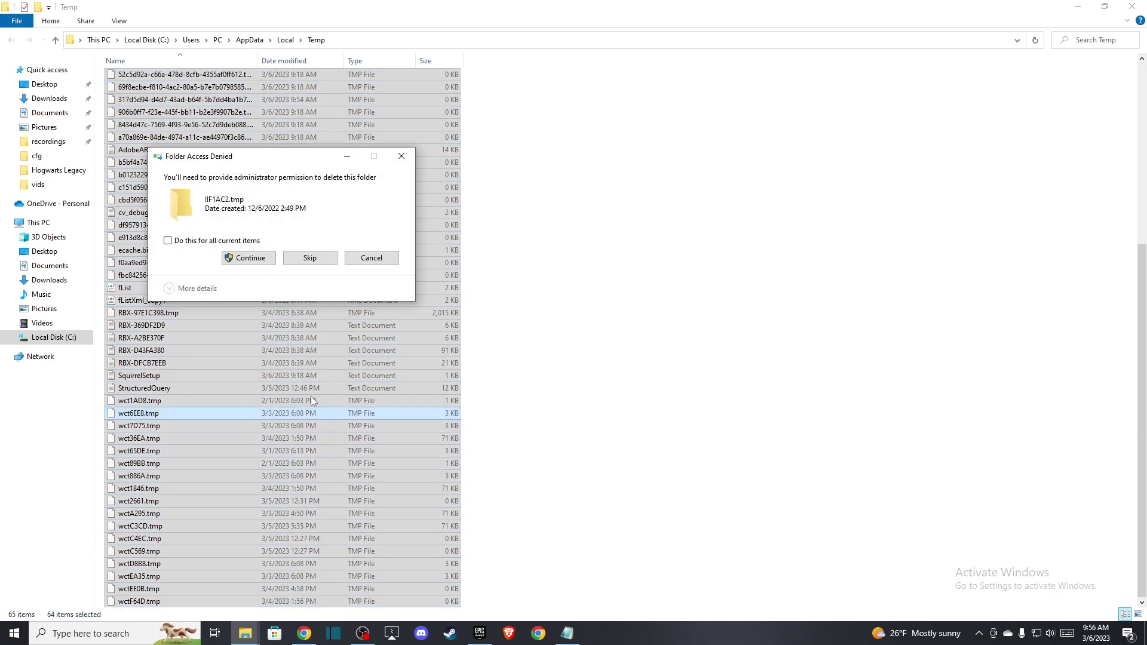
# Step: Skip every Folder Access Denied and File In Use prompt, leaving 27 items
pyautogui.click(247, 257)
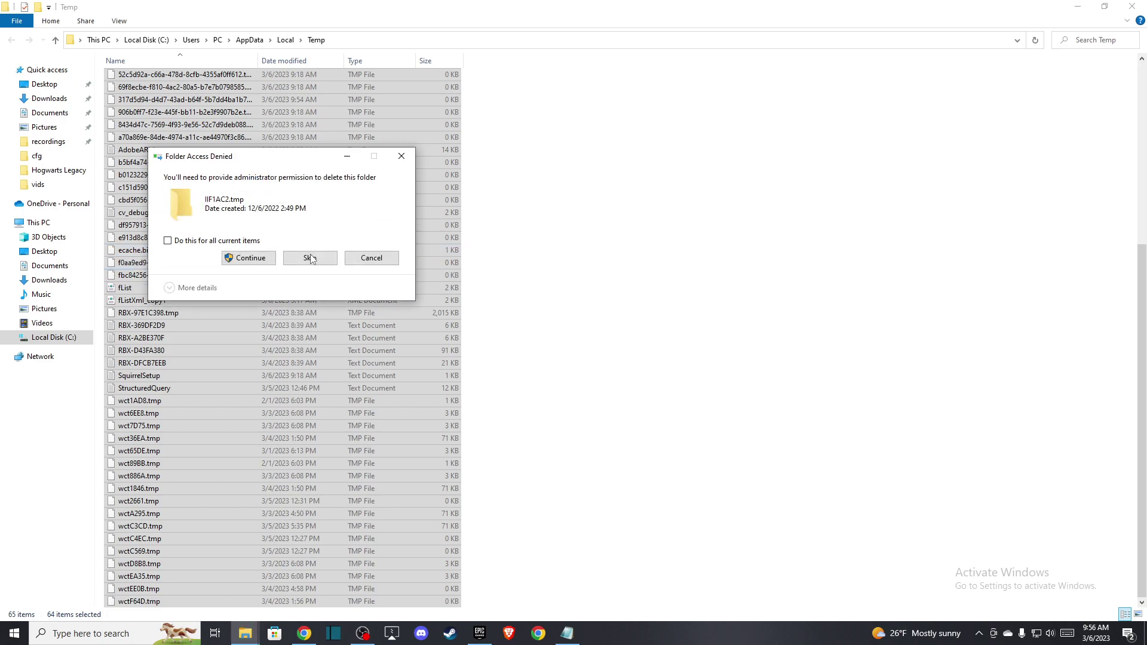
pyautogui.click(313, 260)
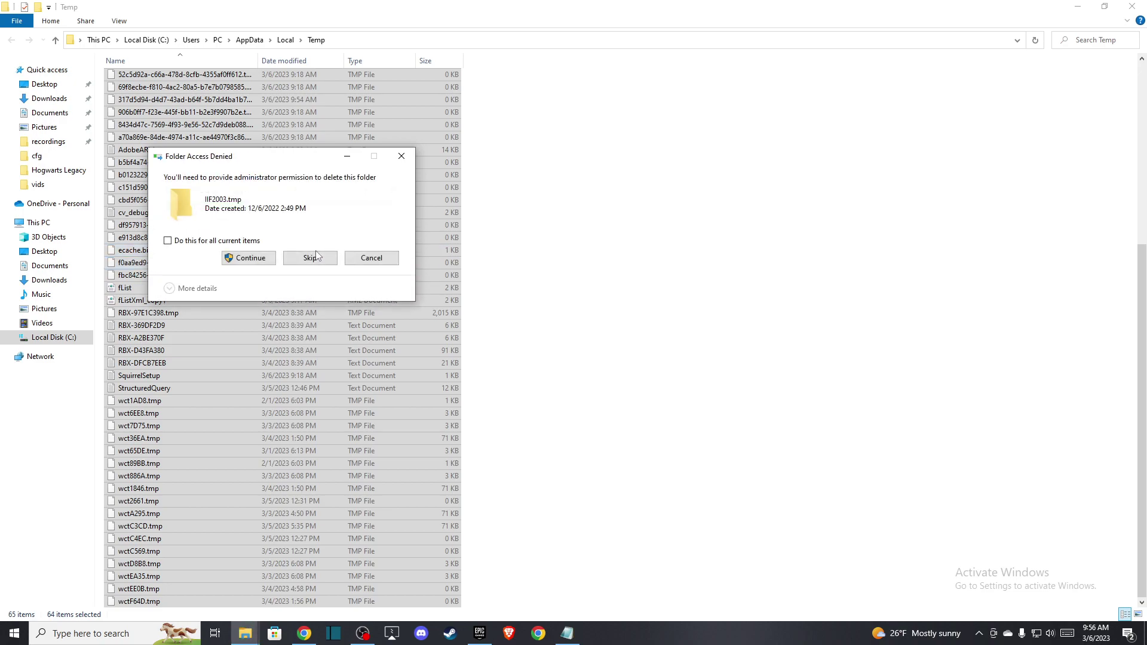
pyautogui.click(316, 258)
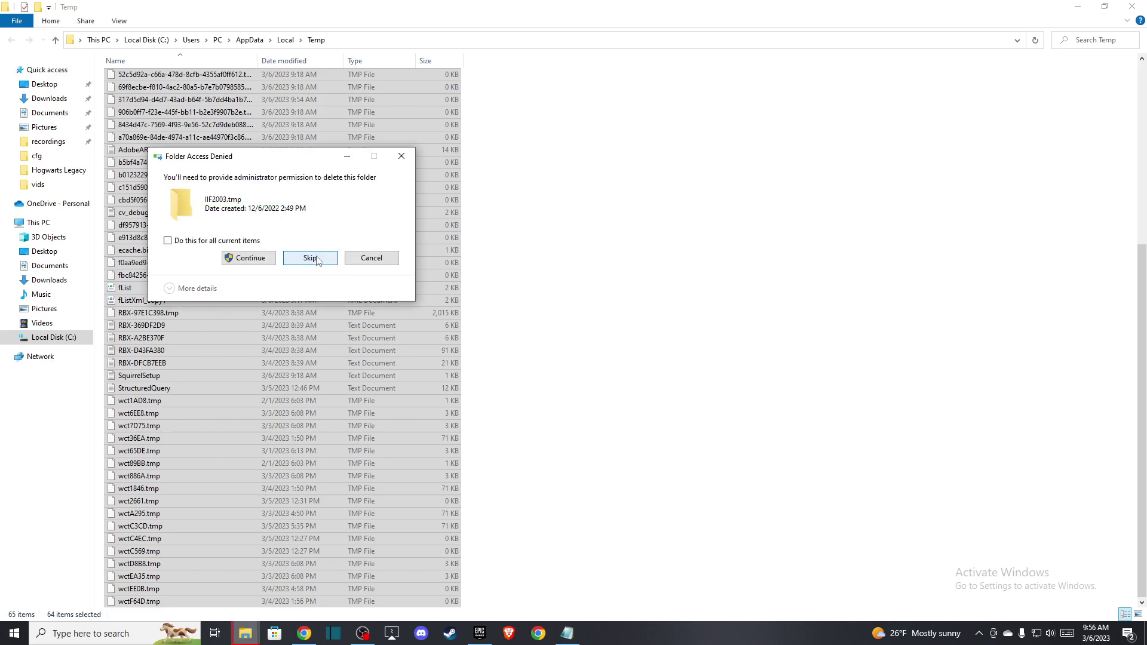
pyautogui.click(310, 259)
pyautogui.click(310, 258)
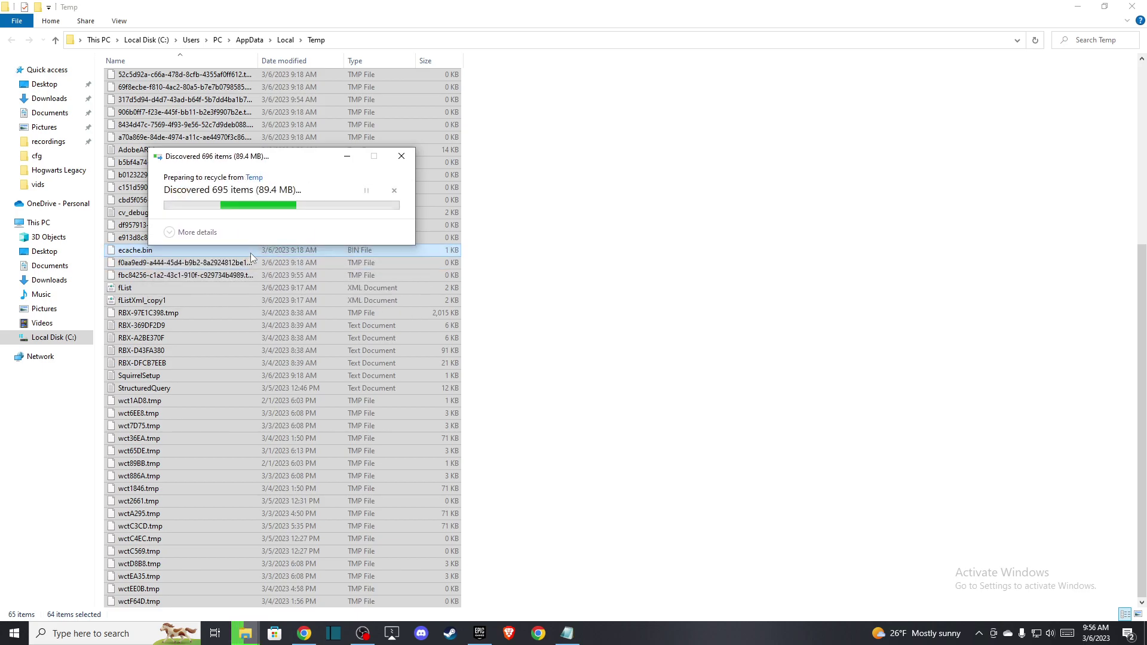
pyautogui.click(249, 258)
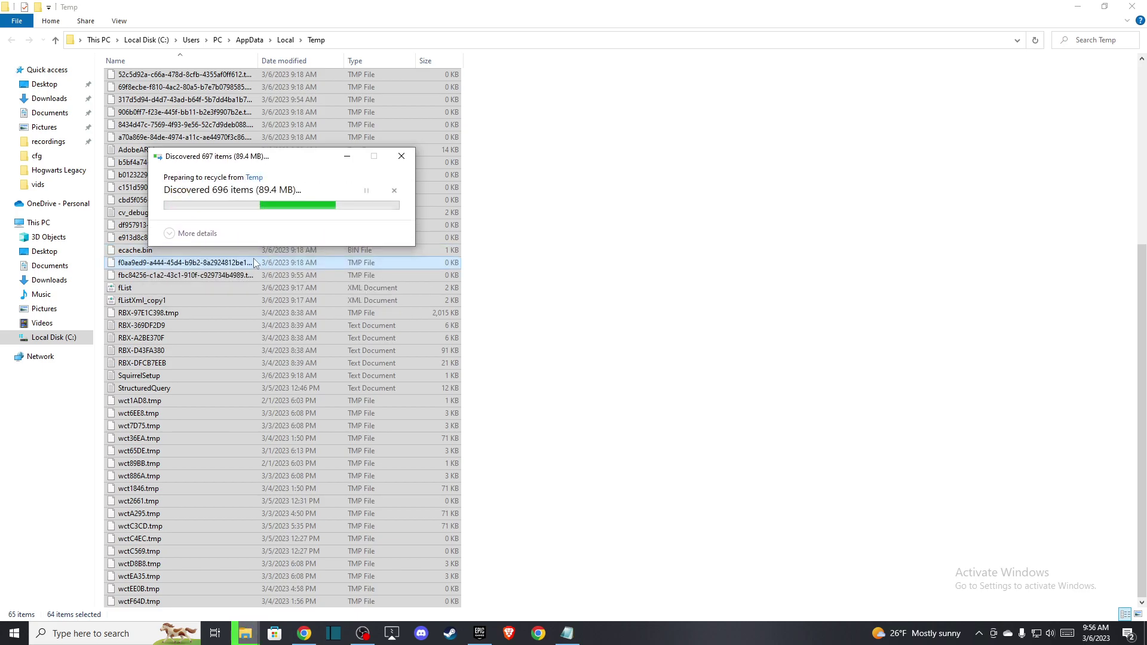
pyautogui.click(310, 273)
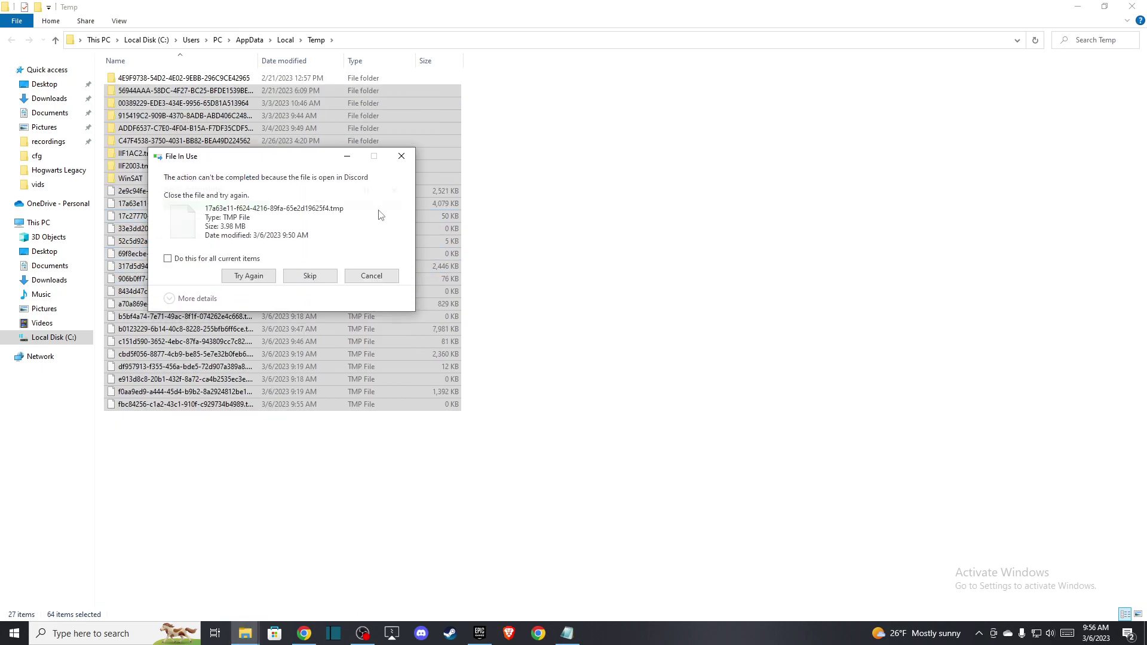
pyautogui.click(403, 157)
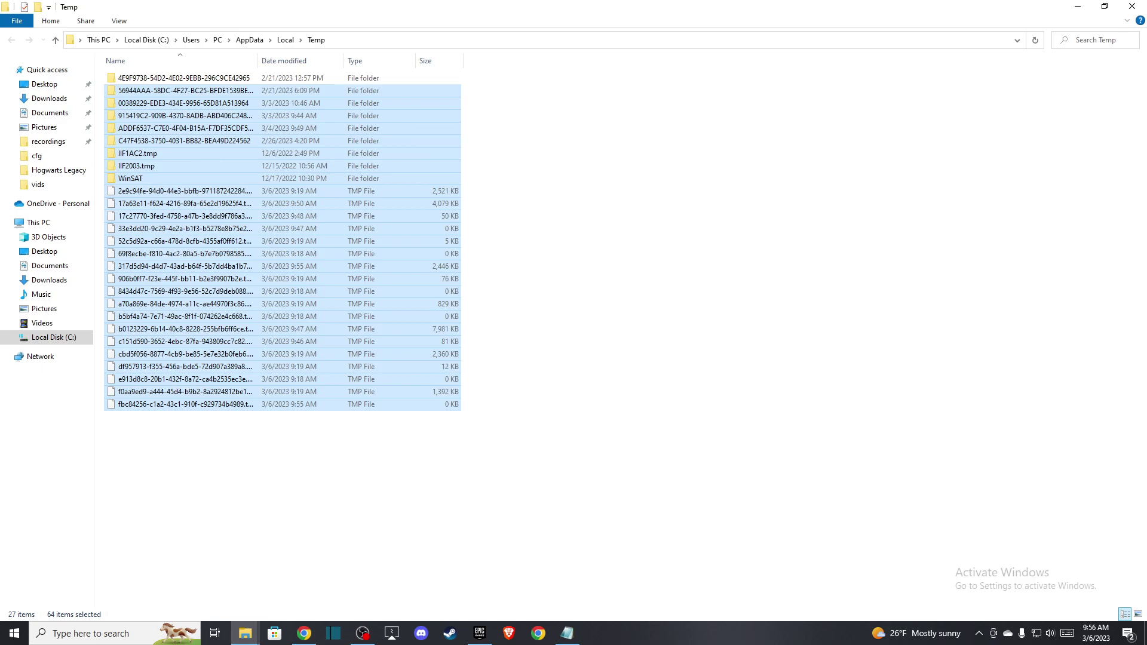
pyautogui.hotkey('alt', 'Tab')
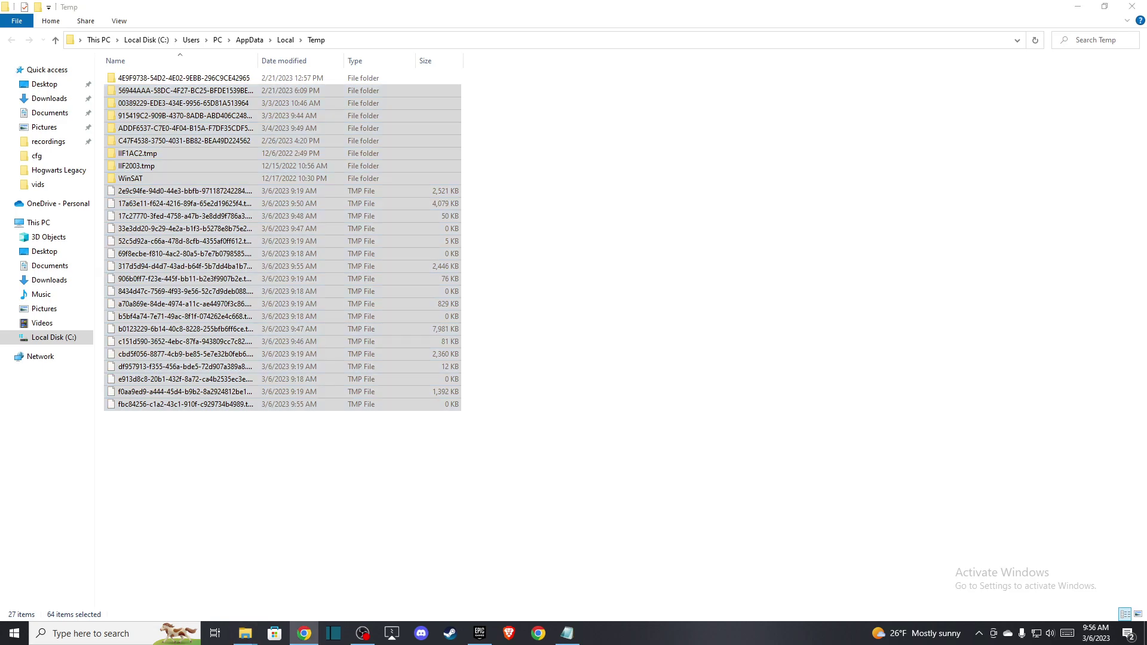
# Step: Launch GeForce Experience from the desktop and confirm driver 531.18 on the Drivers tab
pyautogui.click(1078, 6)
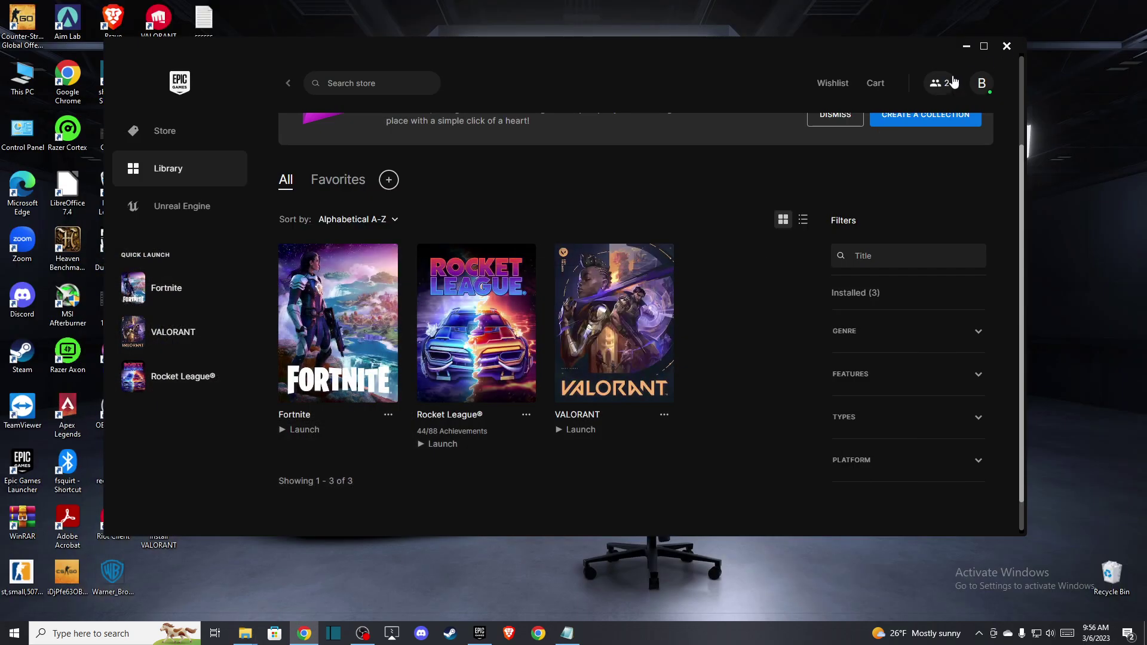
pyautogui.click(967, 47)
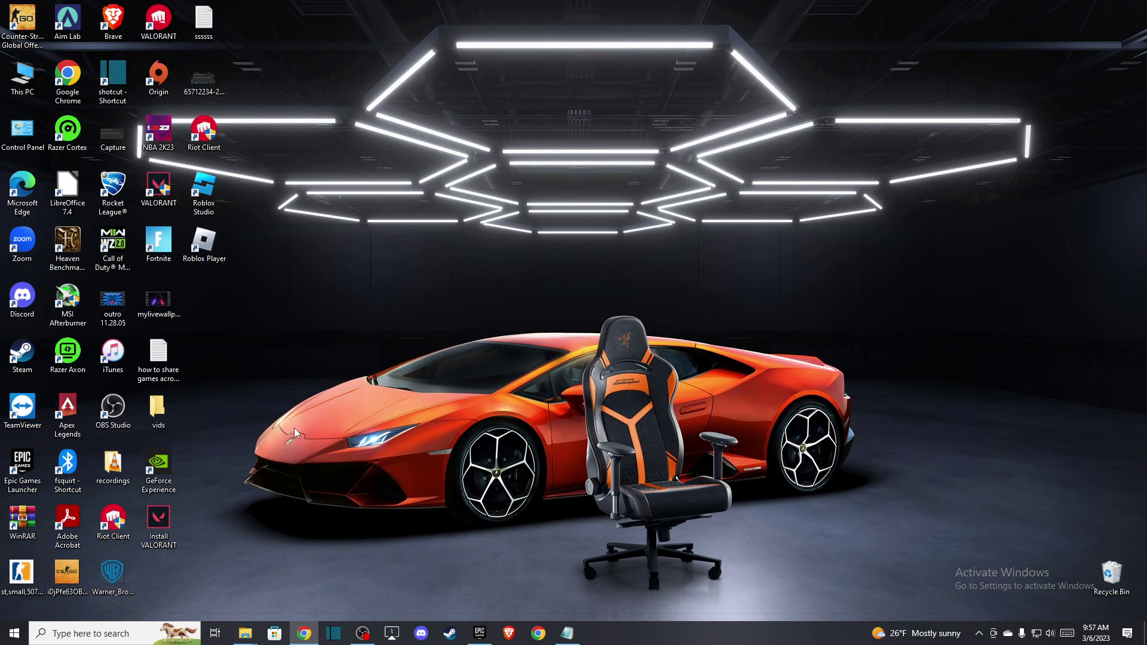
pyautogui.click(173, 462)
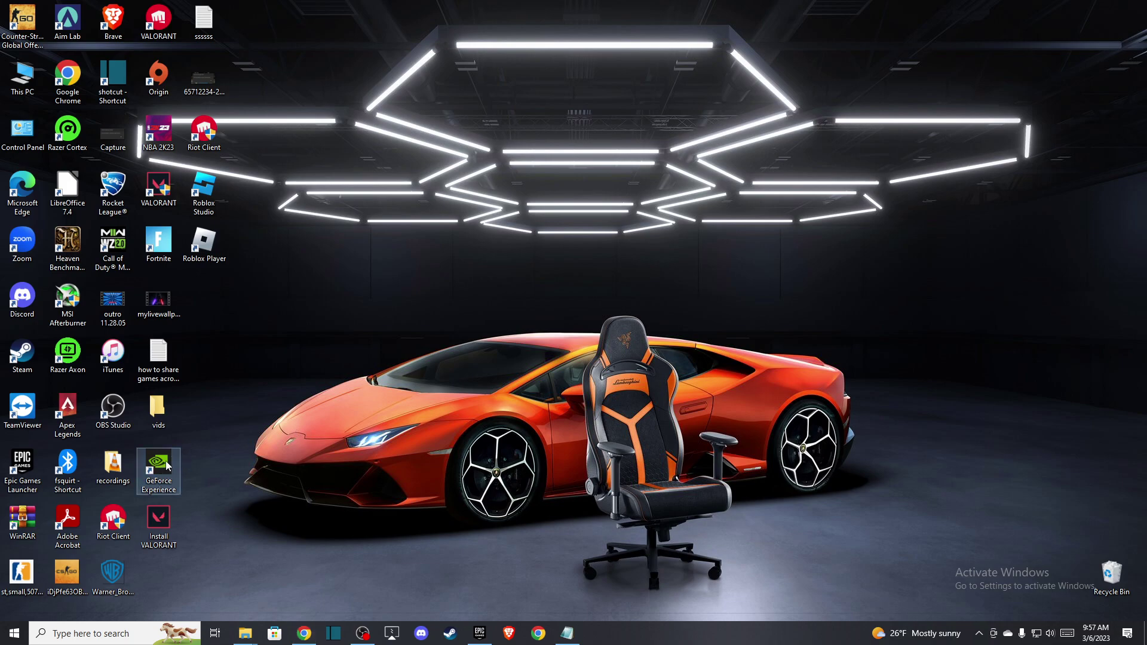
pyautogui.doubleClick(167, 464)
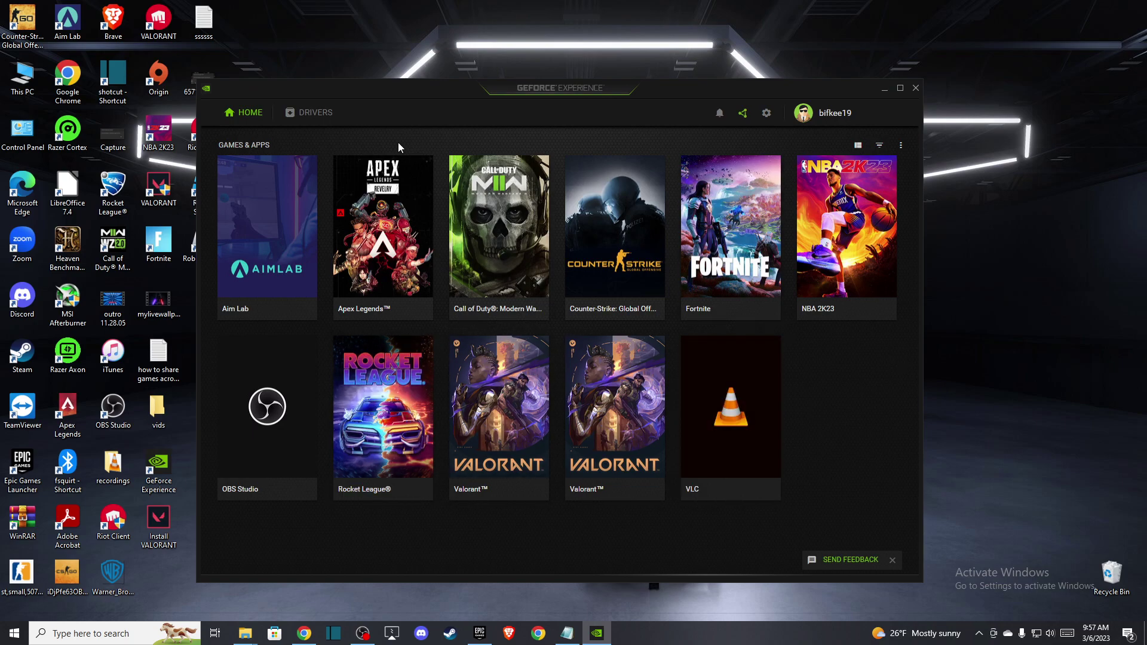
pyautogui.click(305, 113)
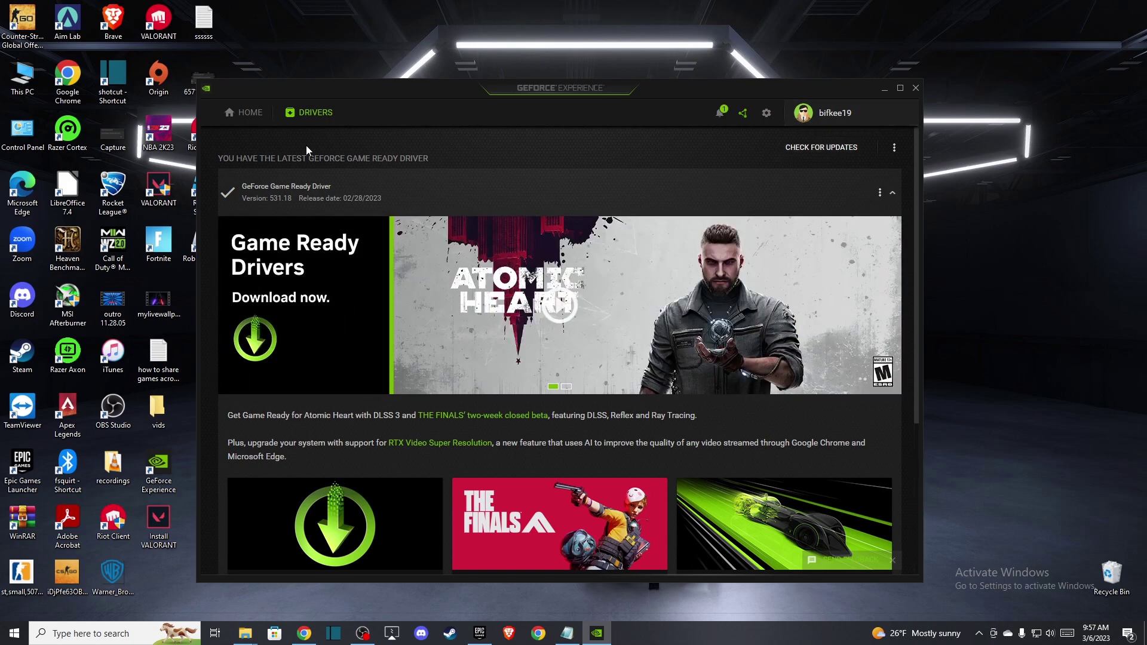
# Step: Close GeForce Experience and open Fortnite's install location from the launcher's Manage panel
pyautogui.click(916, 87)
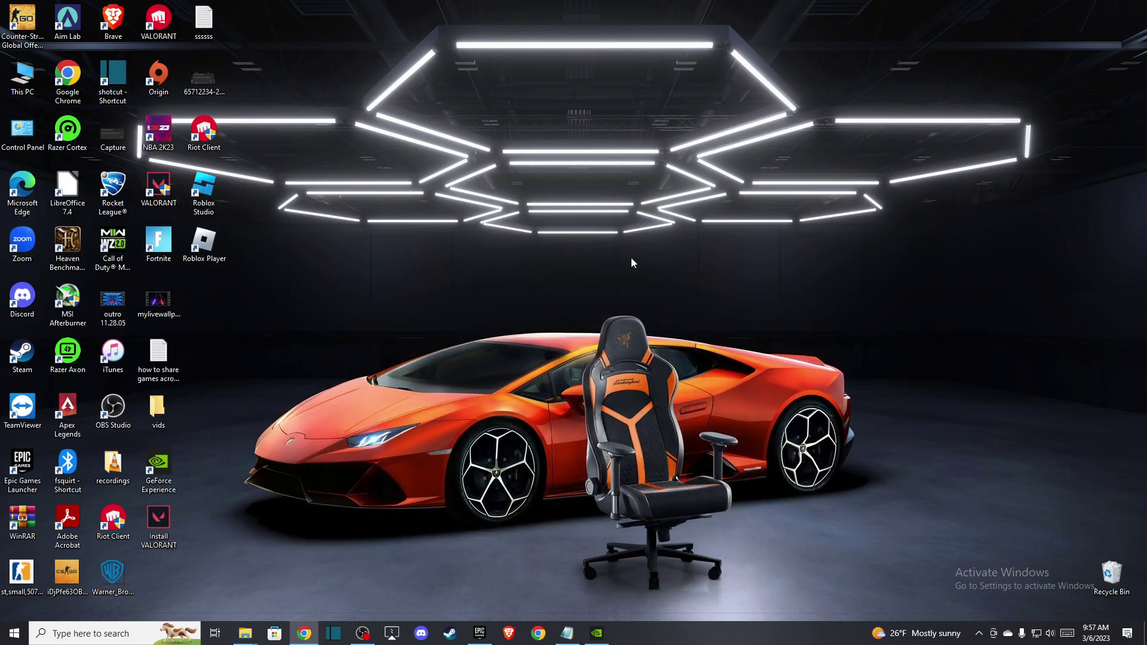
pyautogui.click(392, 635)
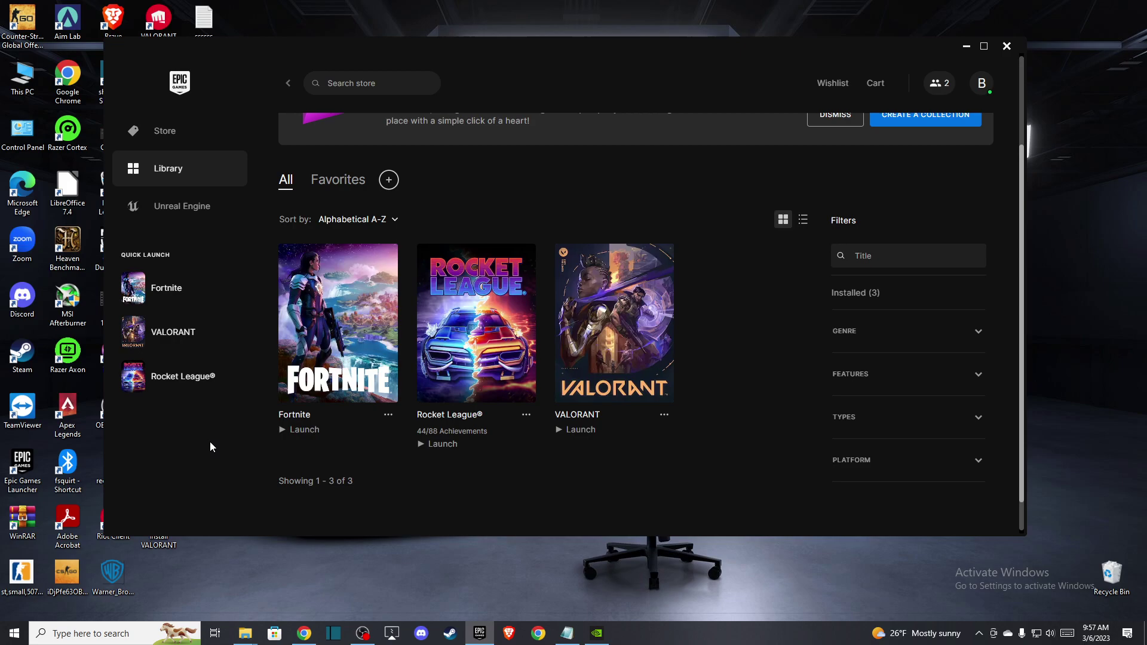
pyautogui.moveTo(338, 323)
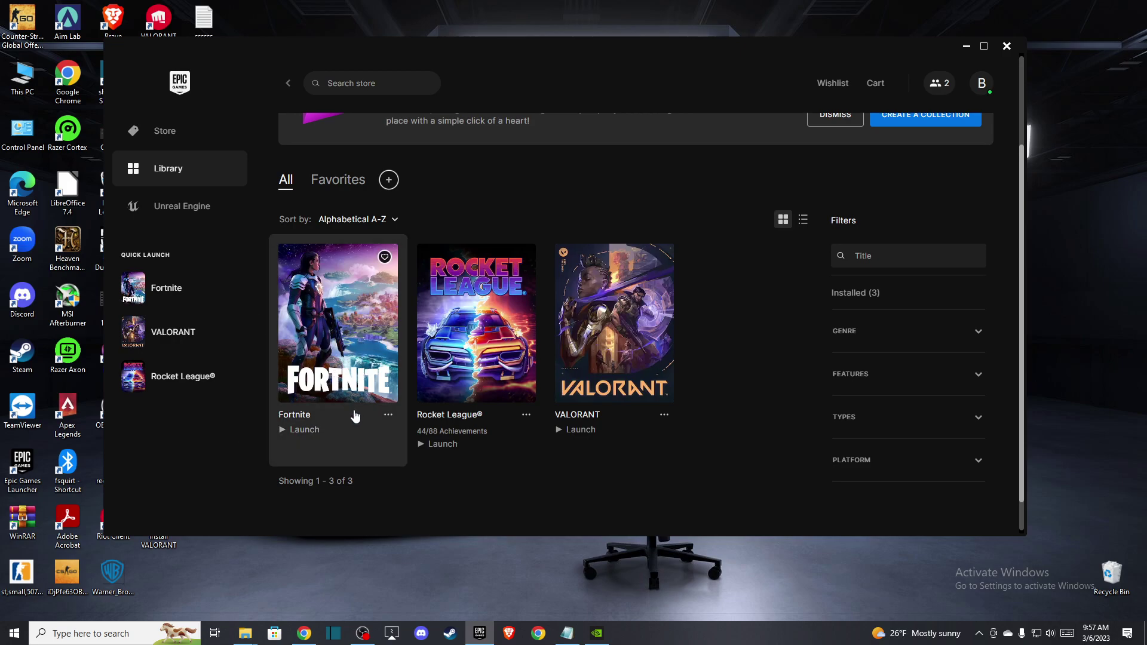
pyautogui.click(388, 416)
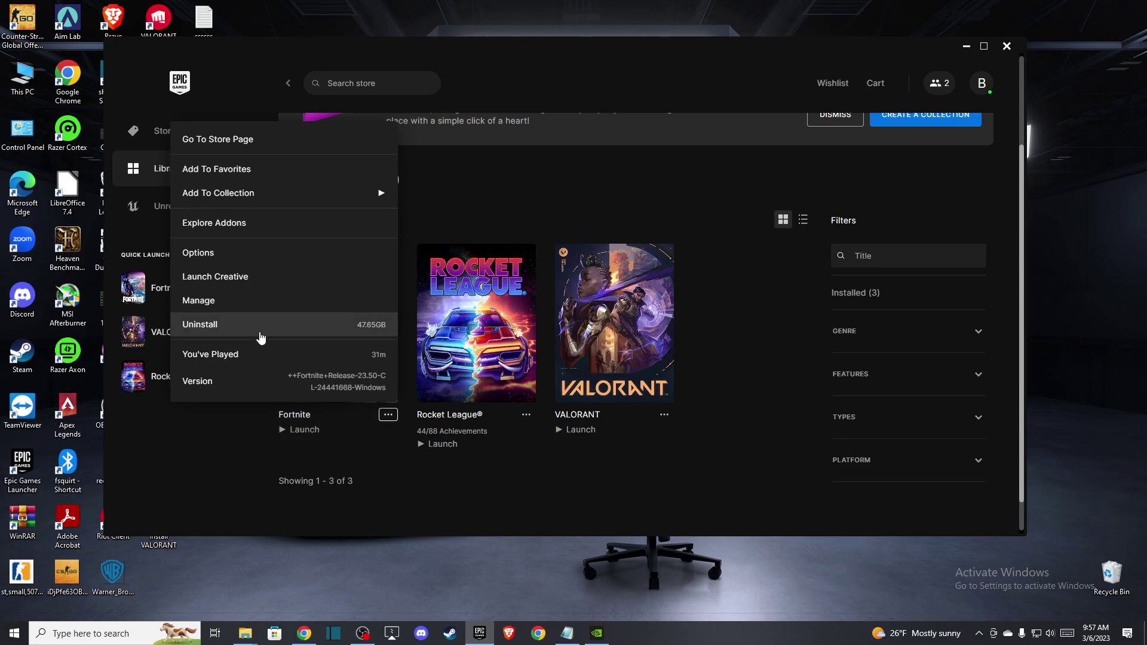
pyautogui.click(217, 303)
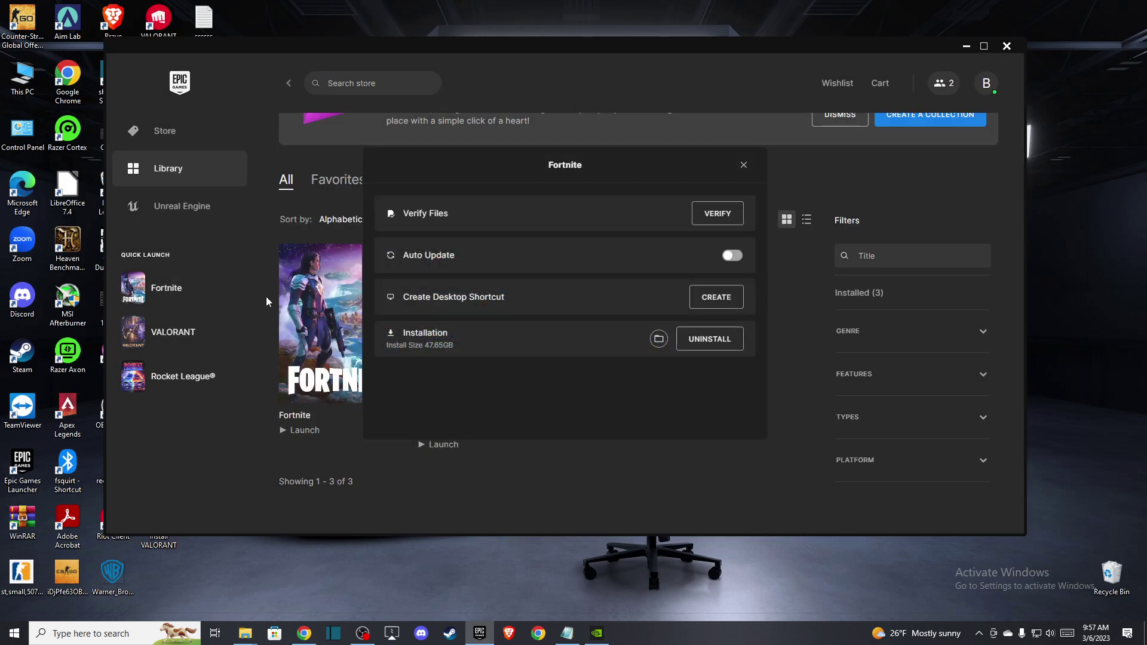
pyautogui.click(658, 341)
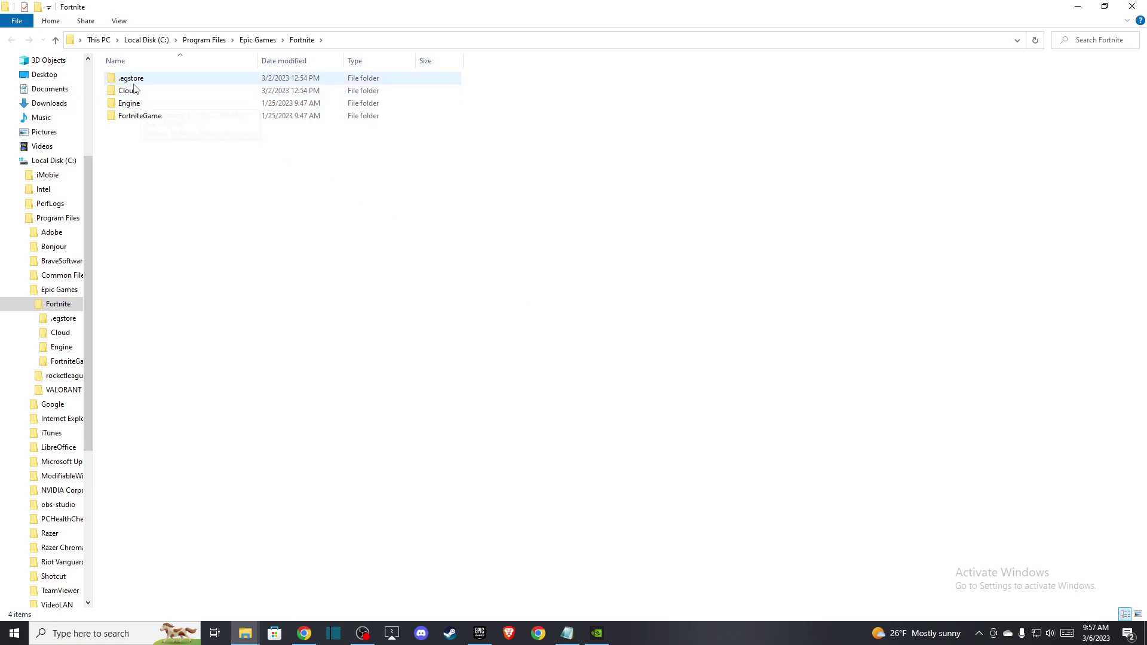
# Step: Browse to FortniteGame\Binaries\Win64 and select FortniteClient-Win64-Shipping
pyautogui.doubleClick(136, 116)
pyautogui.doubleClick(135, 78)
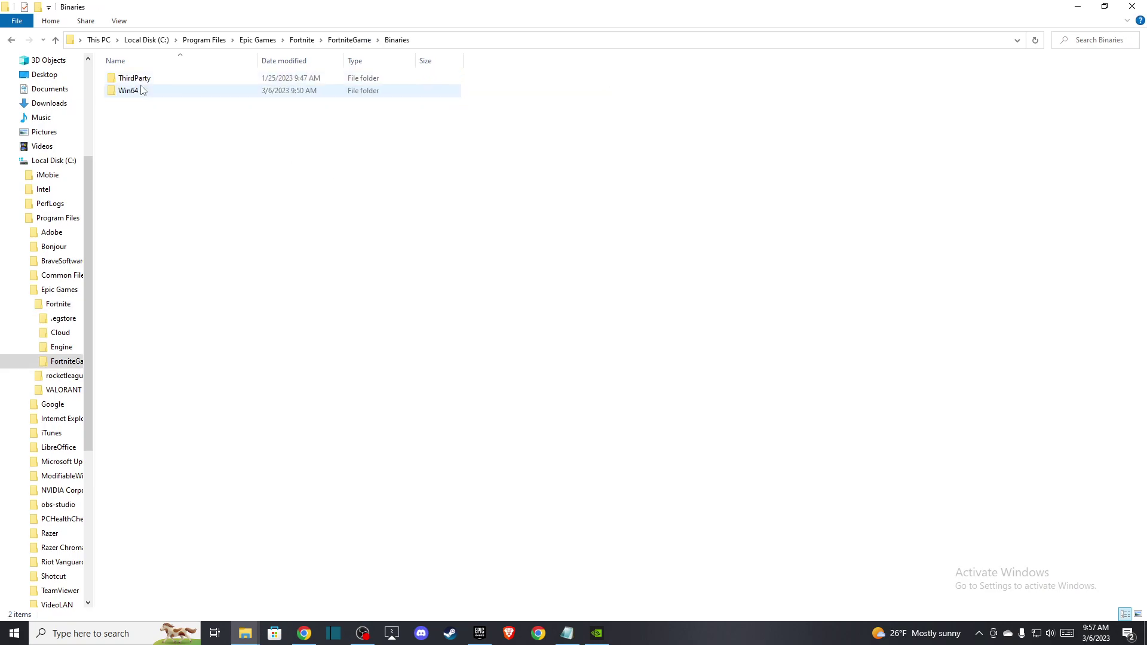
pyautogui.doubleClick(129, 91)
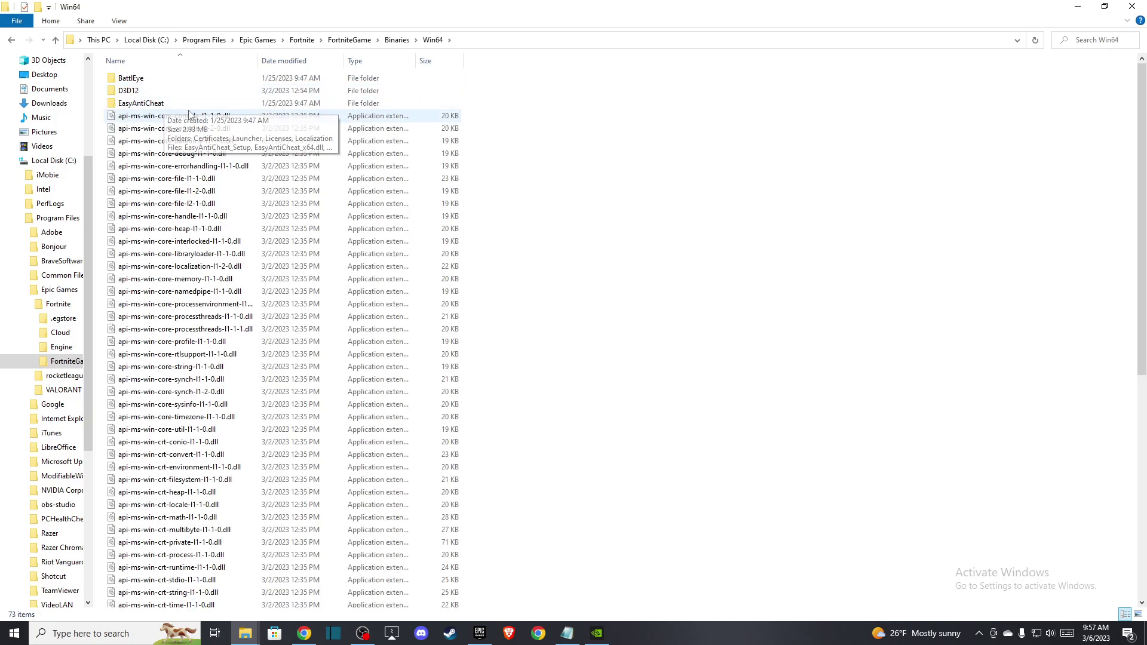
pyautogui.scroll(-5, 204, 157)
pyautogui.scroll(-5, 204, 269)
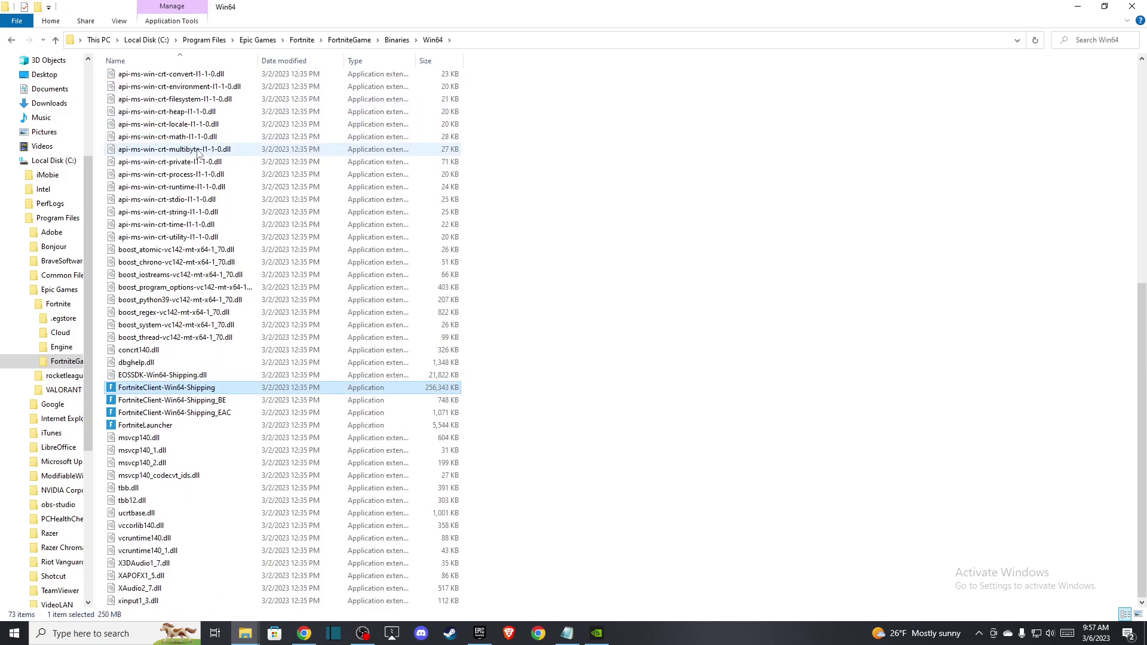
pyautogui.click(154, 387)
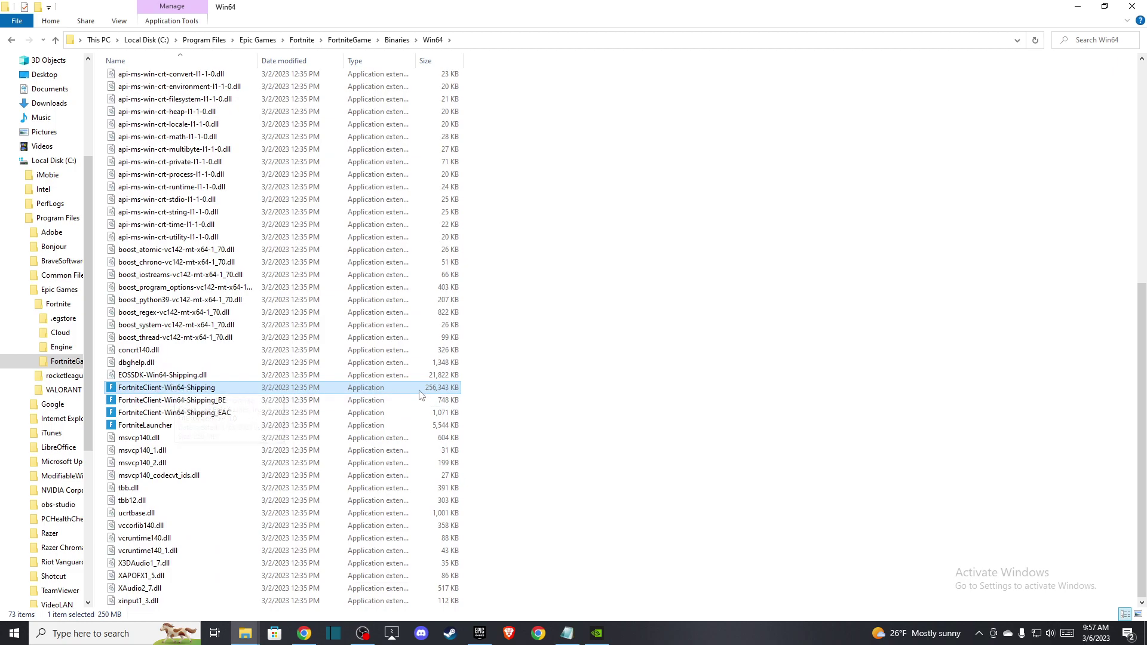
# Step: In the exe's Compatibility properties, enable Windows 8 mode and disable fullscreen optimizations, then confirm
pyautogui.rightClick(188, 392)
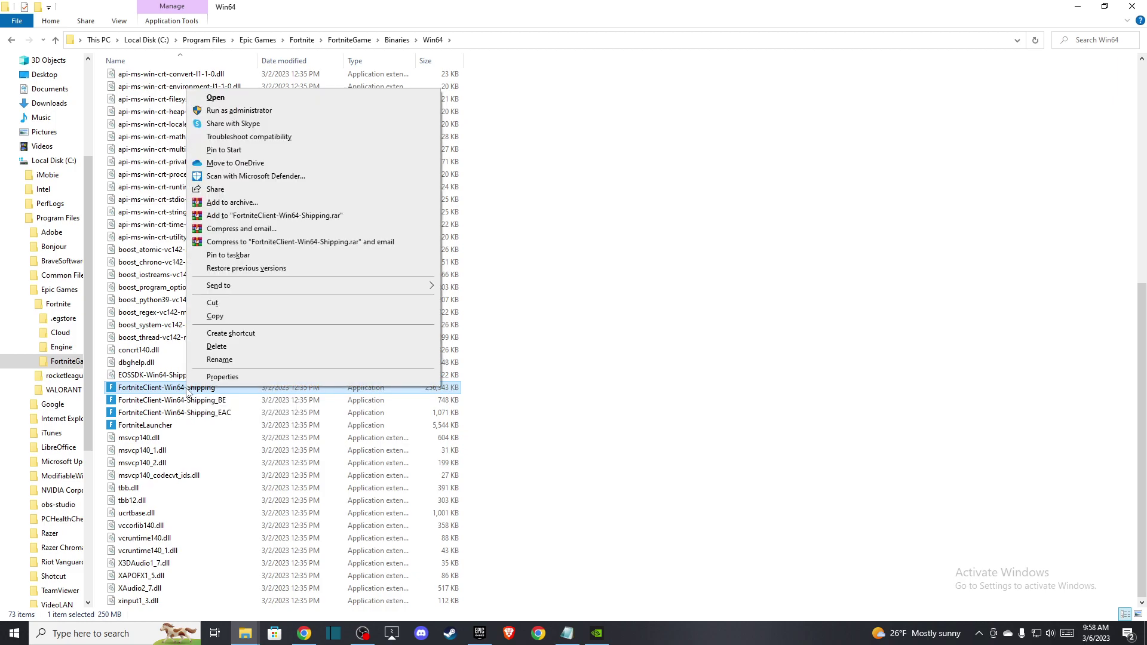
pyautogui.click(212, 380)
pyautogui.click(297, 330)
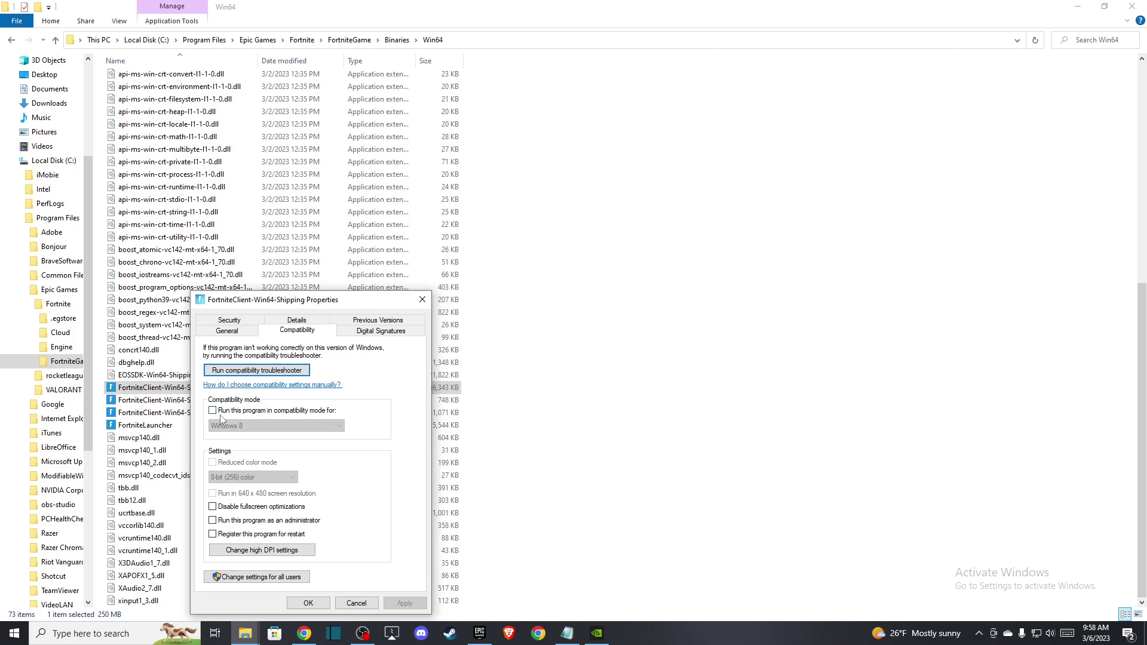
pyautogui.click(214, 410)
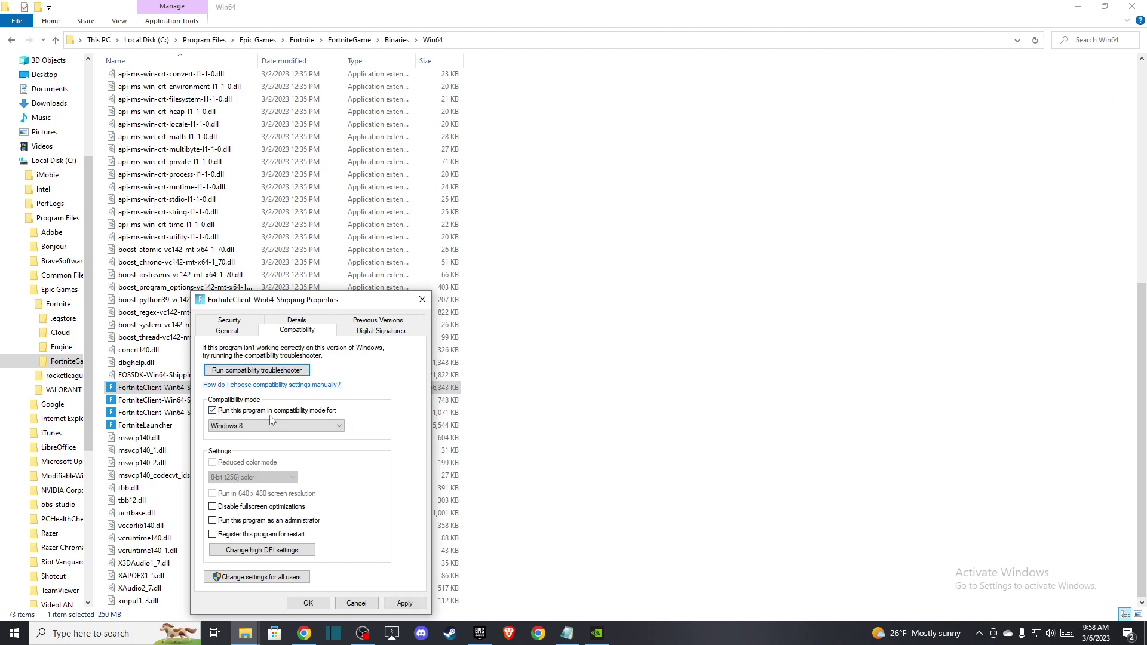
pyautogui.click(269, 425)
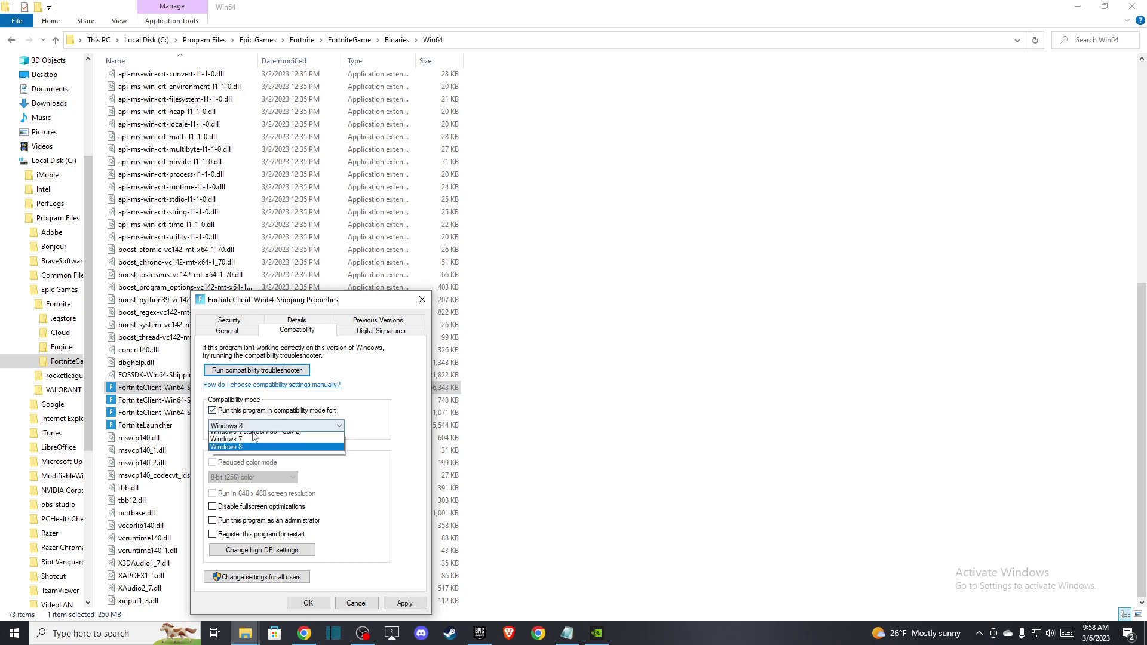
pyautogui.click(236, 467)
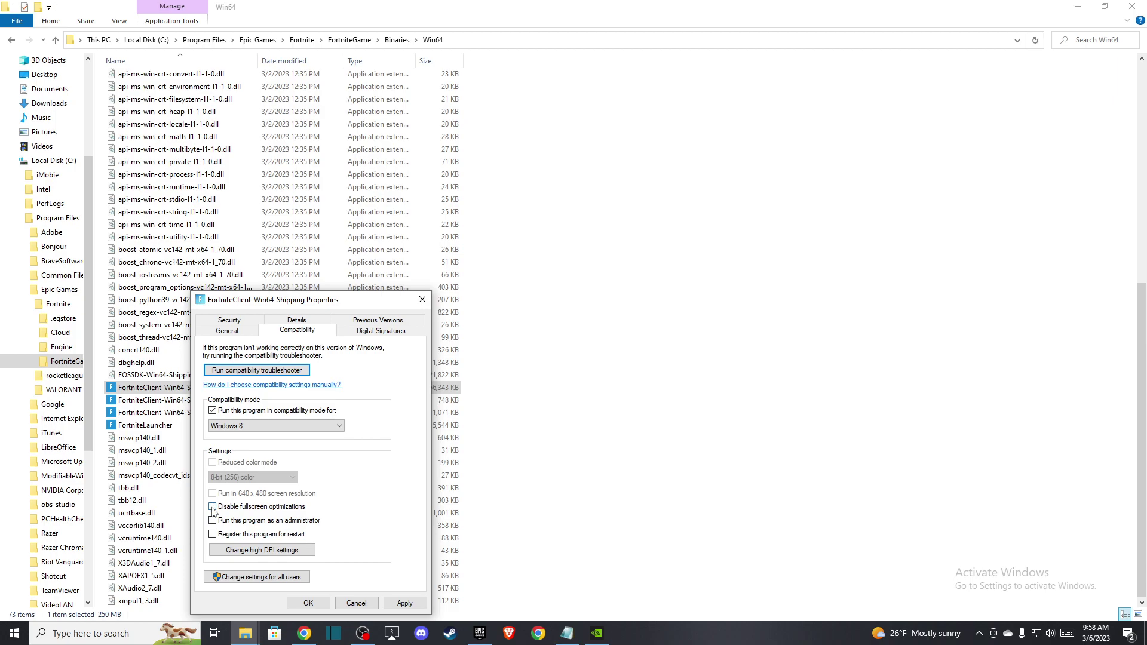
pyautogui.click(308, 602)
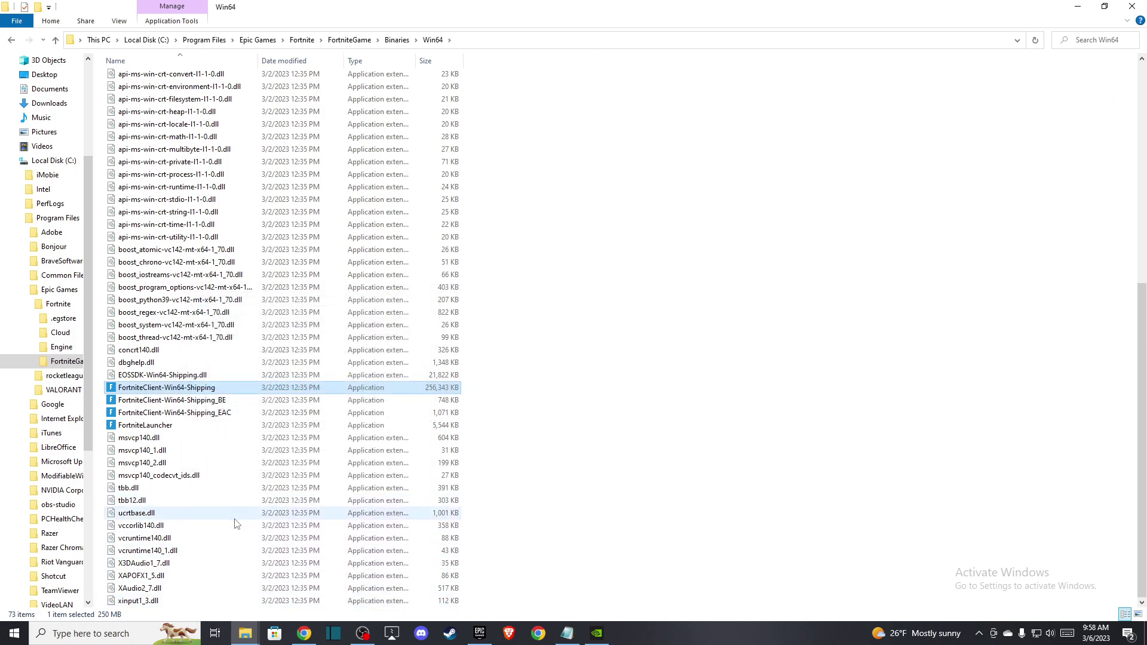
pyautogui.scroll(5, 236, 523)
pyautogui.scroll(-5, 236, 524)
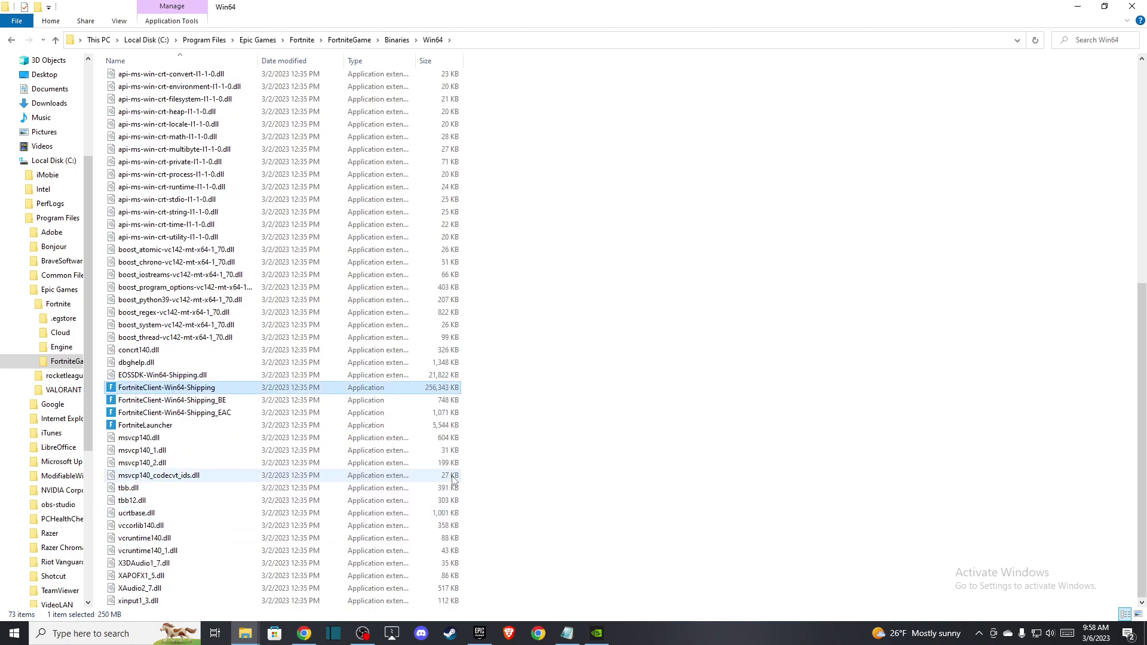
# Step: Close File Explorer and the Fortnite Manage panel, then open the profile menu
pyautogui.click(1133, 7)
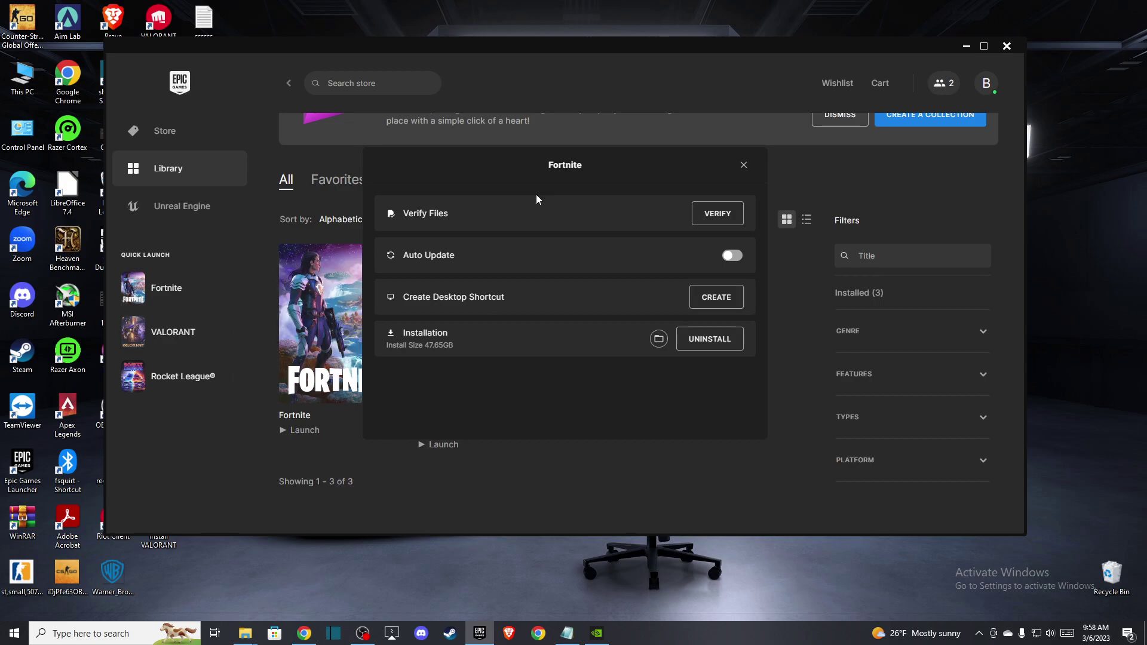
pyautogui.click(990, 86)
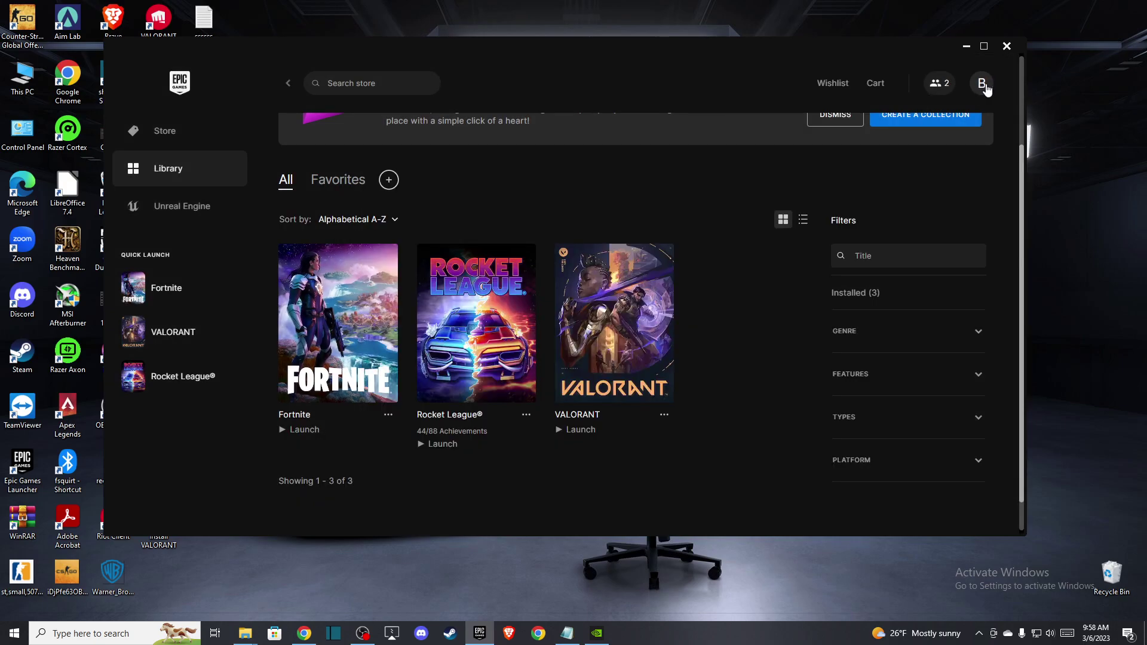
pyautogui.click(988, 83)
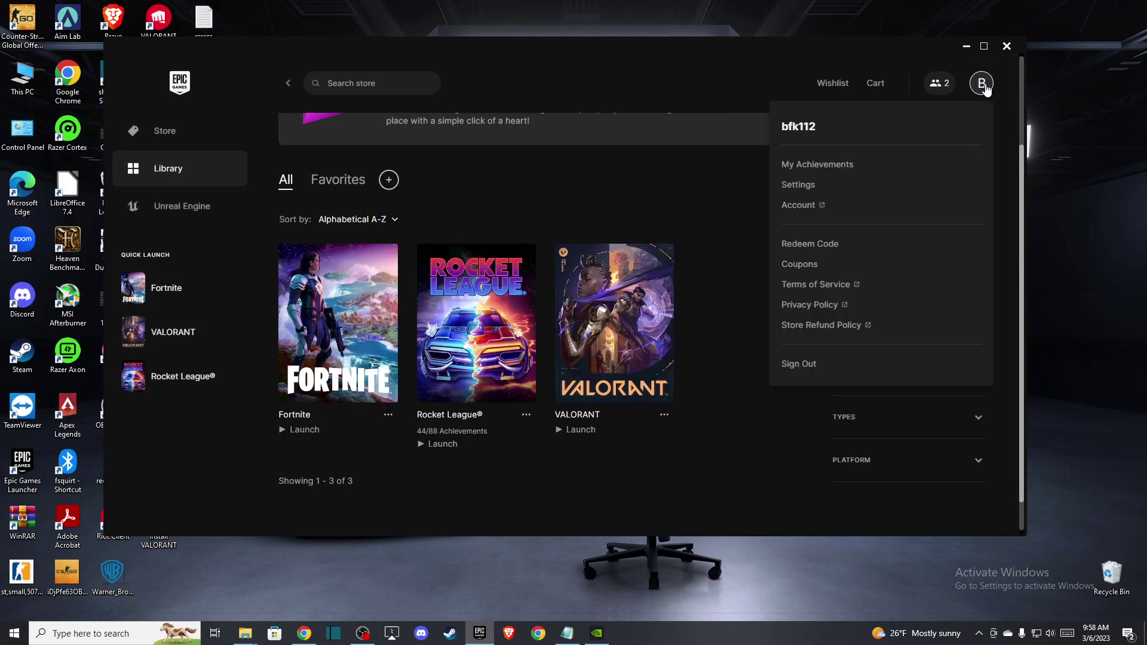
# Step: In launcher Settings, expand Fortnite under Manage Games and set the d3d11 command line argument
pyautogui.click(798, 185)
pyautogui.scroll(-5, 249, 176)
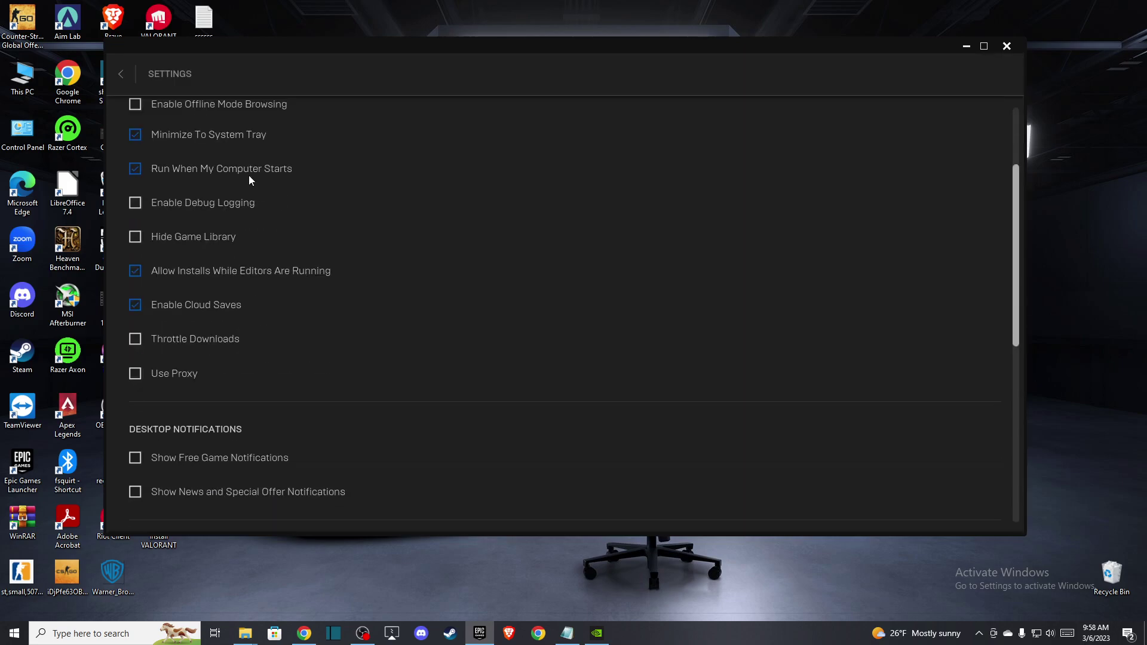
pyautogui.scroll(-5, 248, 175)
pyautogui.scroll(-5, 245, 176)
pyautogui.scroll(-3, 245, 175)
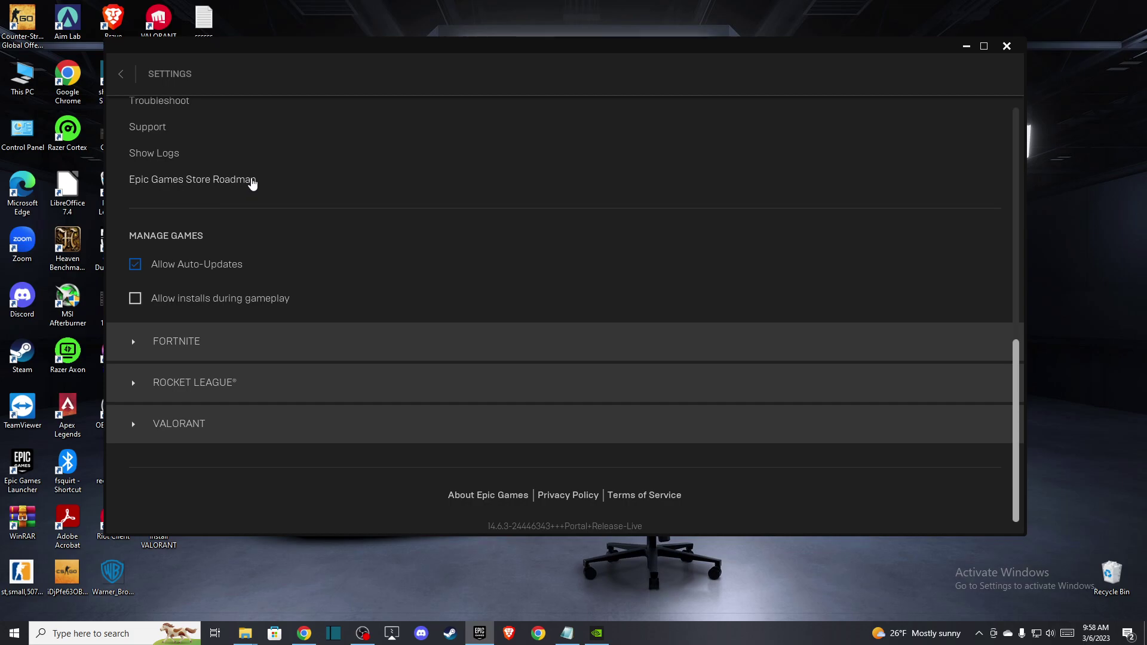
pyautogui.click(149, 353)
pyautogui.scroll(-1, 154, 307)
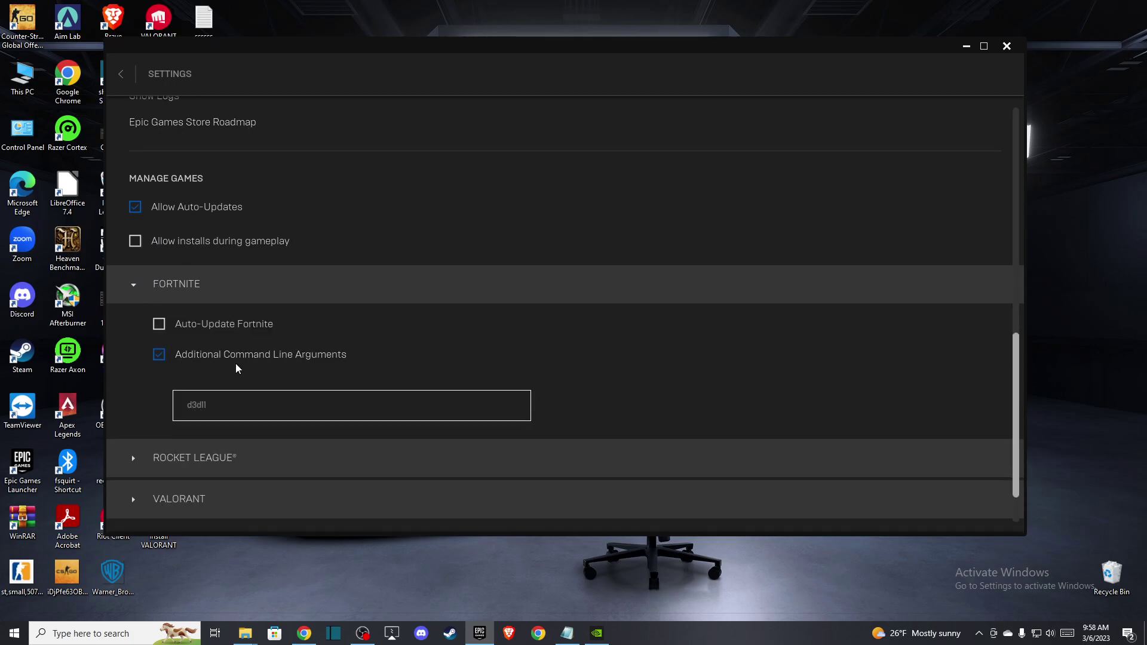
pyautogui.scroll(-1, 191, 410)
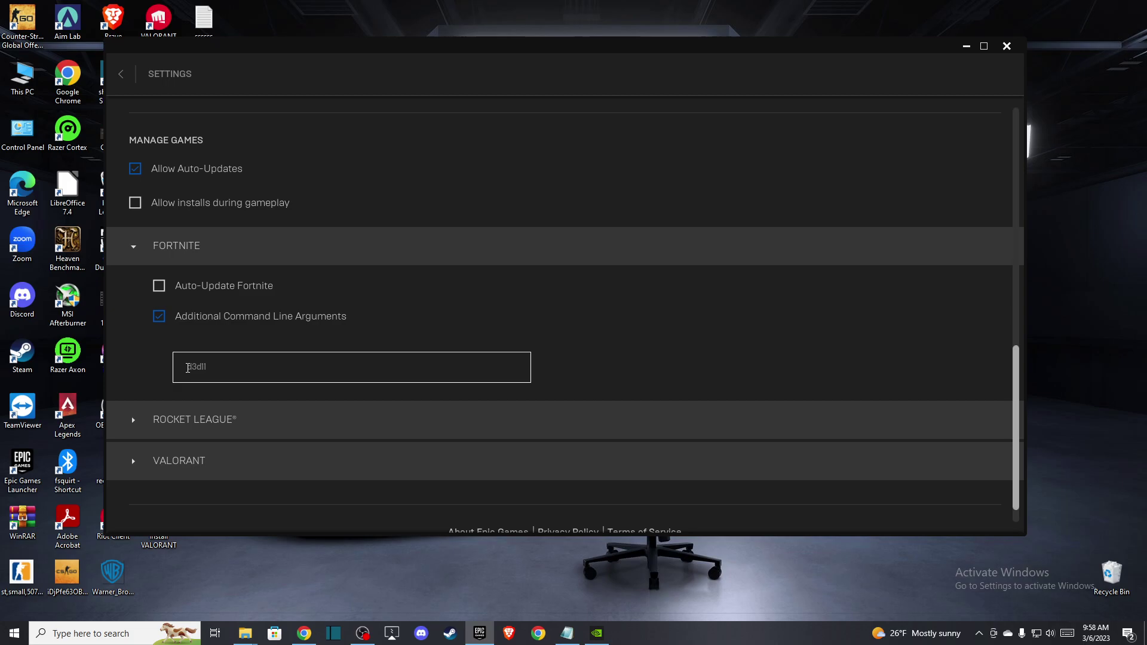
pyautogui.doubleClick(200, 367)
pyautogui.scroll(2, 206, 355)
pyautogui.scroll(3, 203, 327)
pyautogui.scroll(3, 179, 224)
pyautogui.scroll(3, 160, 187)
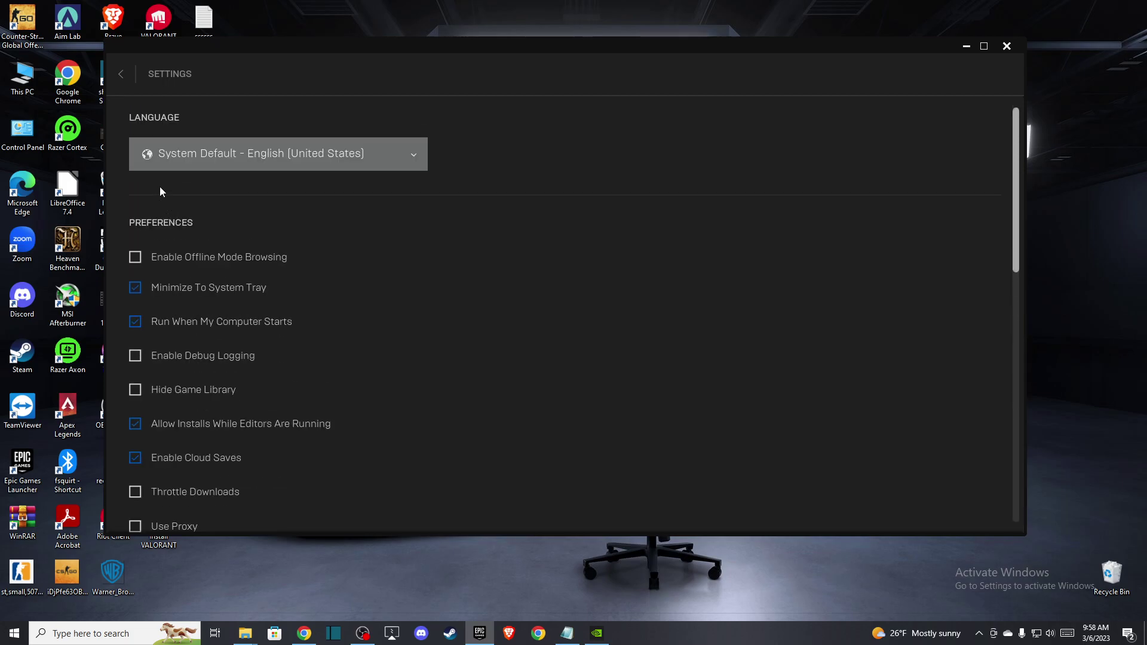
# Step: Return to the library with Fortnite, Rocket League and VALORANT, dismissing the account dropdown
pyautogui.click(121, 74)
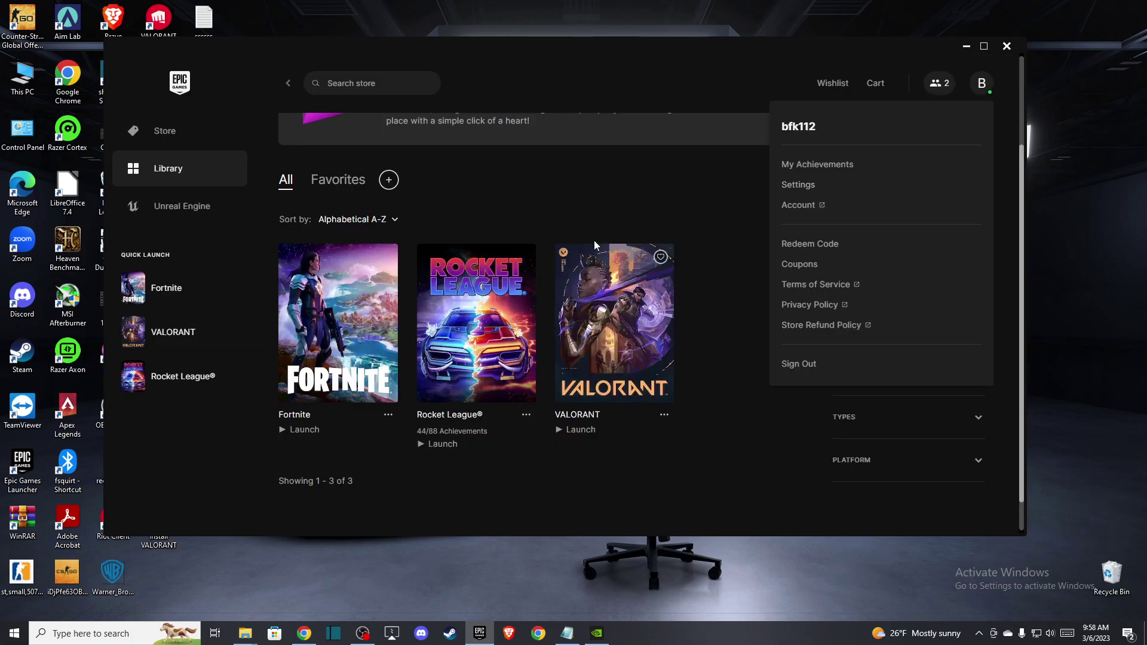
pyautogui.click(585, 205)
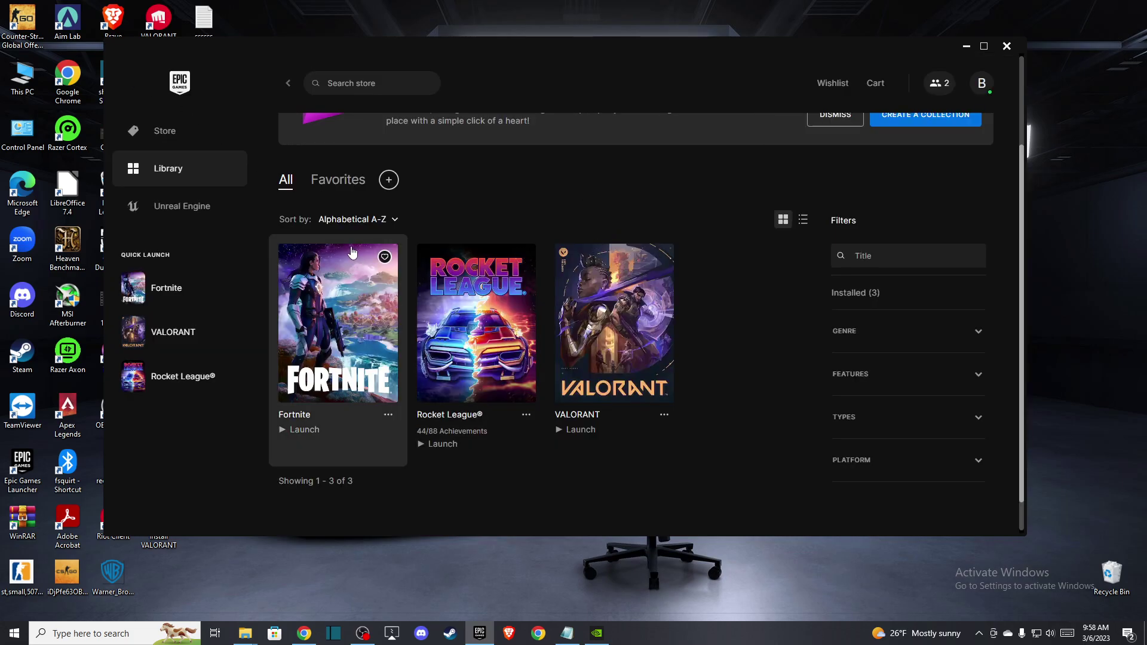